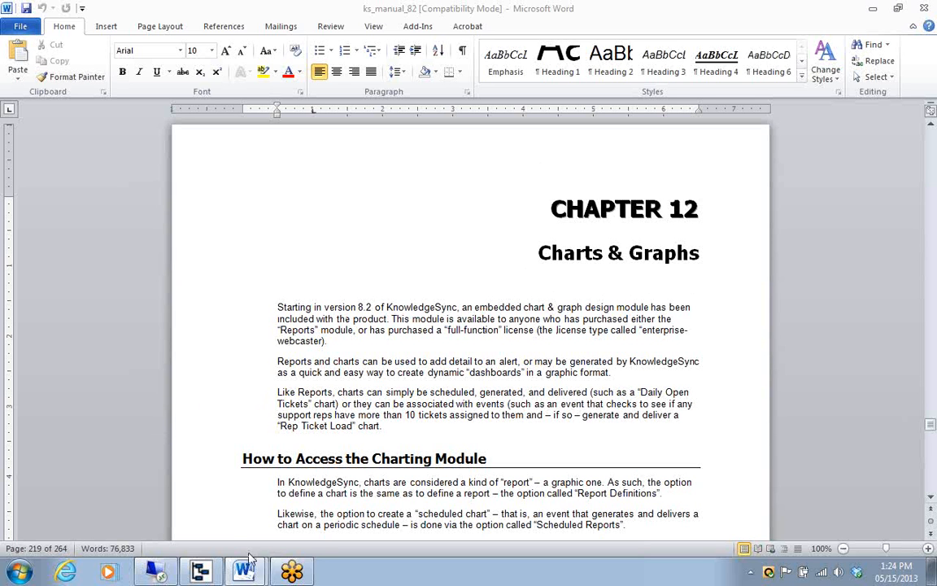
Bring up the sample overdue-per-rep chart in the Word document Document2
mouse_move(247, 572)
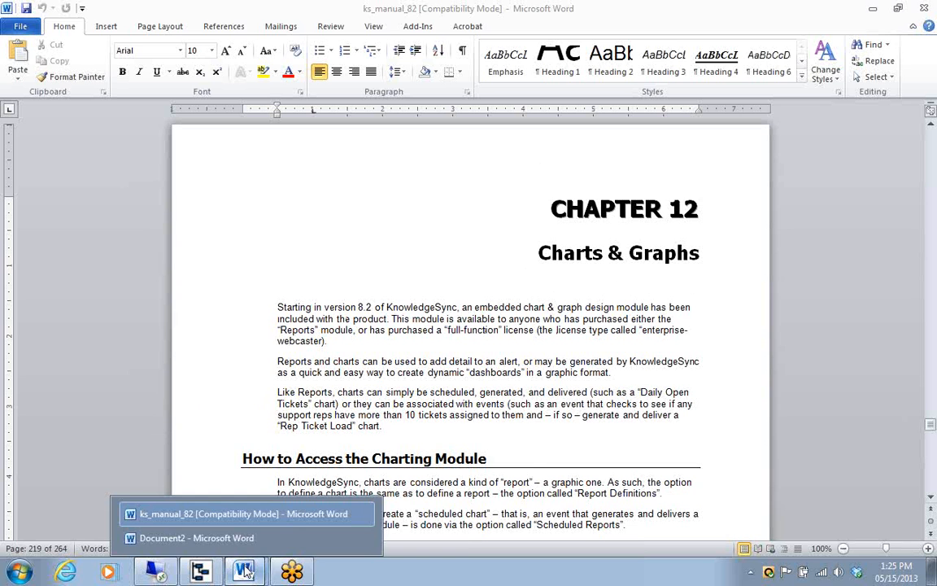
left_click(236, 538)
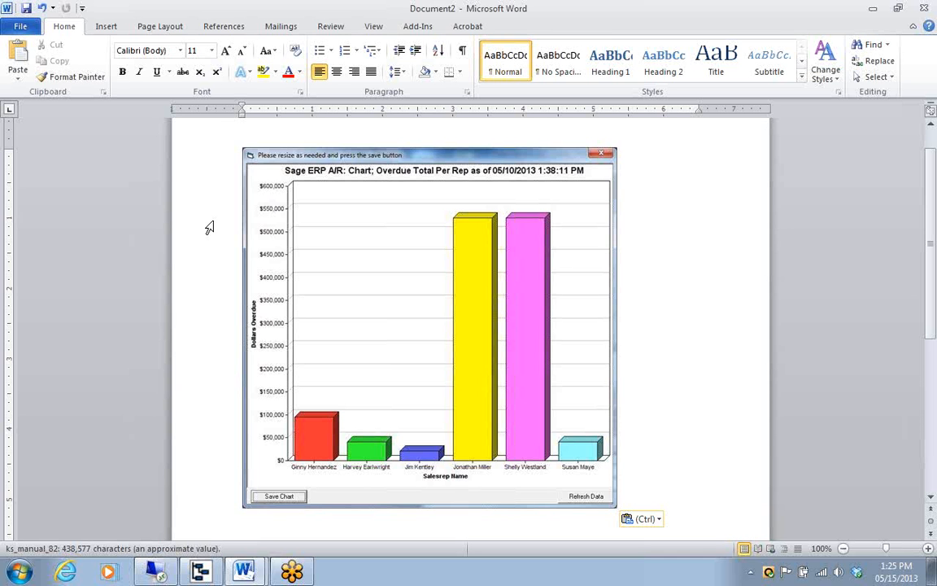
Switch to the Sage Alerts & Workflow Event Manager and open the Sage ERP A/R query "Chart; Overdue Total Per Rep" for editing
left_click(201, 572)
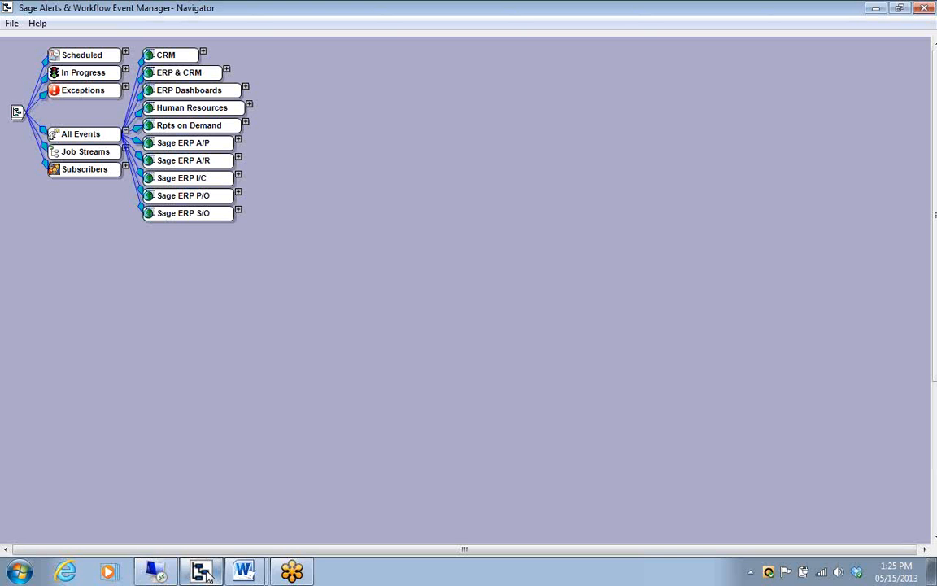
left_click(239, 157)
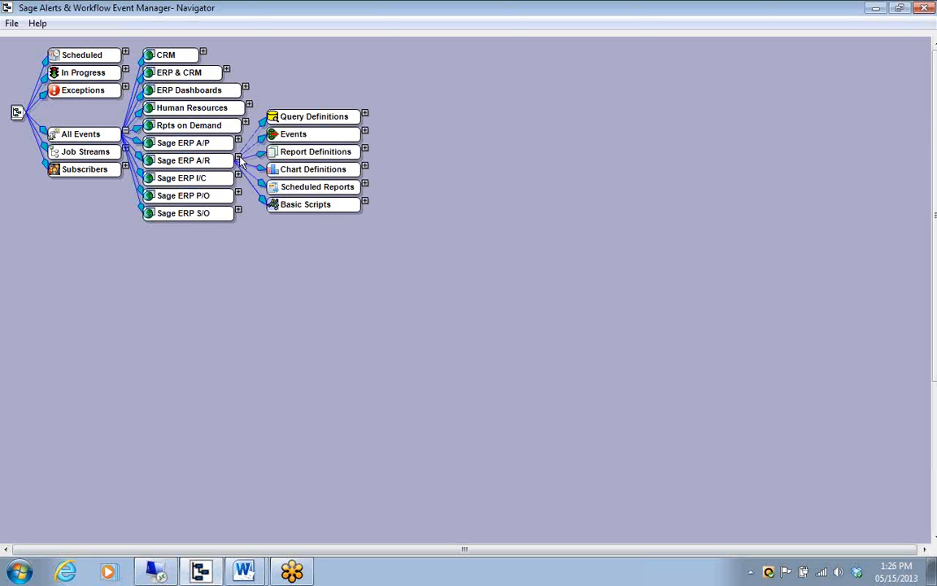
left_click(365, 117)
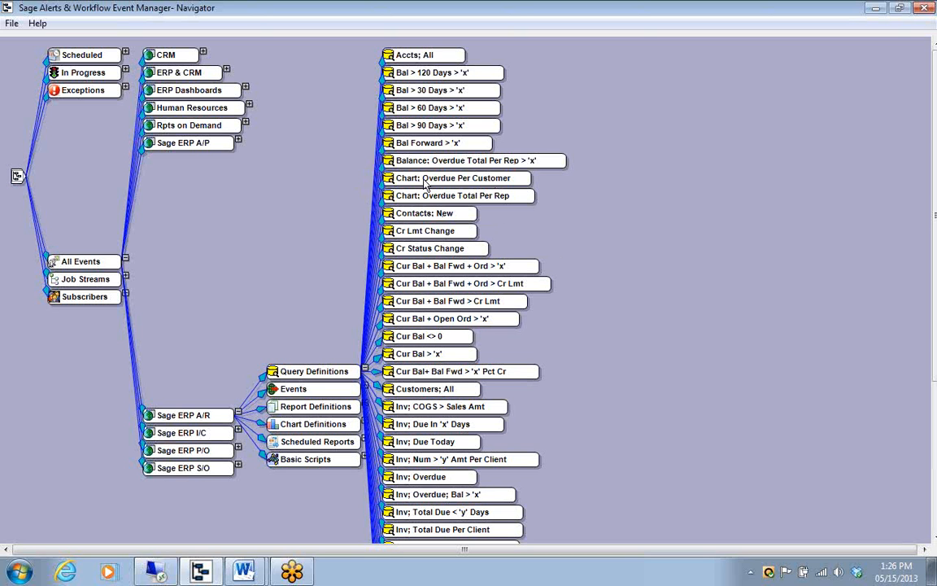
right_click(527, 200)
left_click(568, 205)
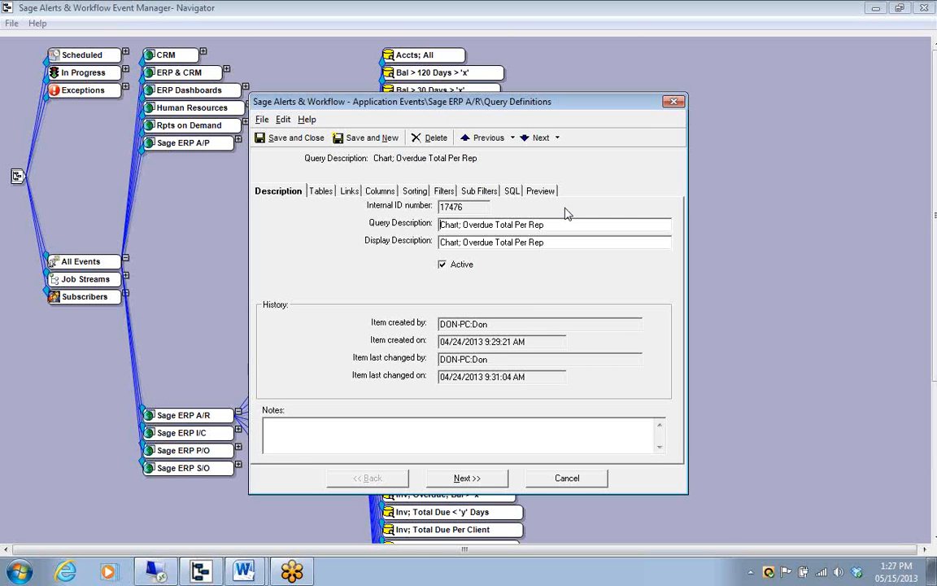
Review the query's selected tables, AR_OpenInvoice and AR_Salesperson, and the link between them
left_click(322, 194)
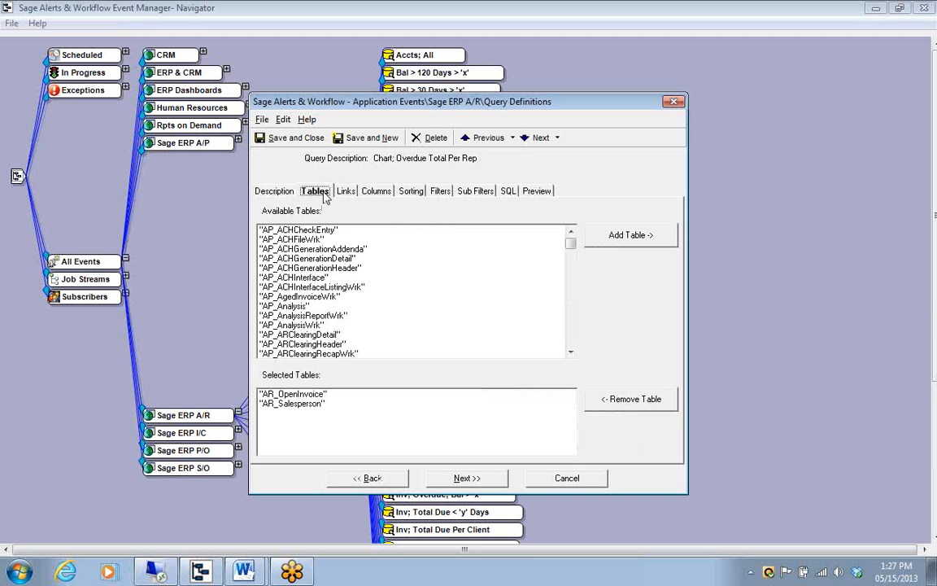
left_click(312, 395)
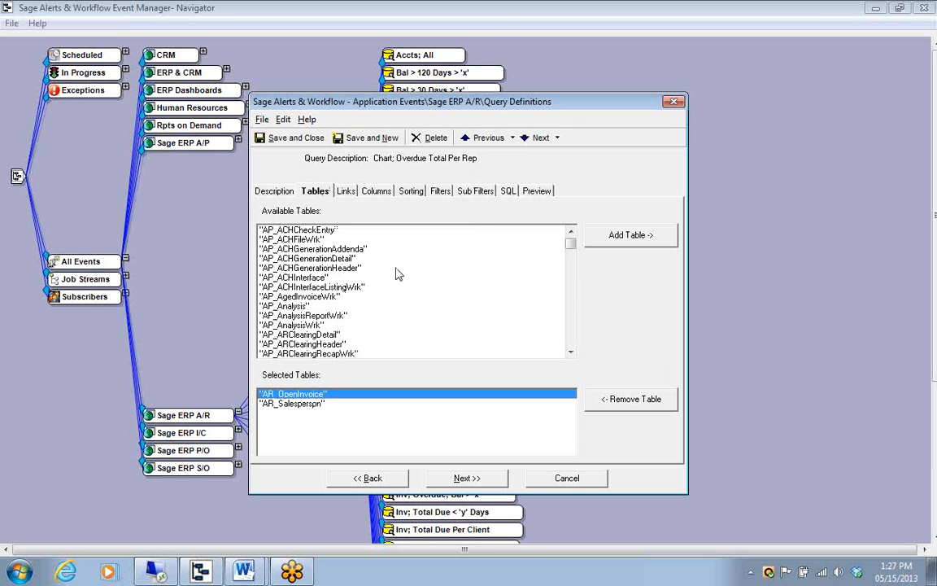
left_click(297, 405)
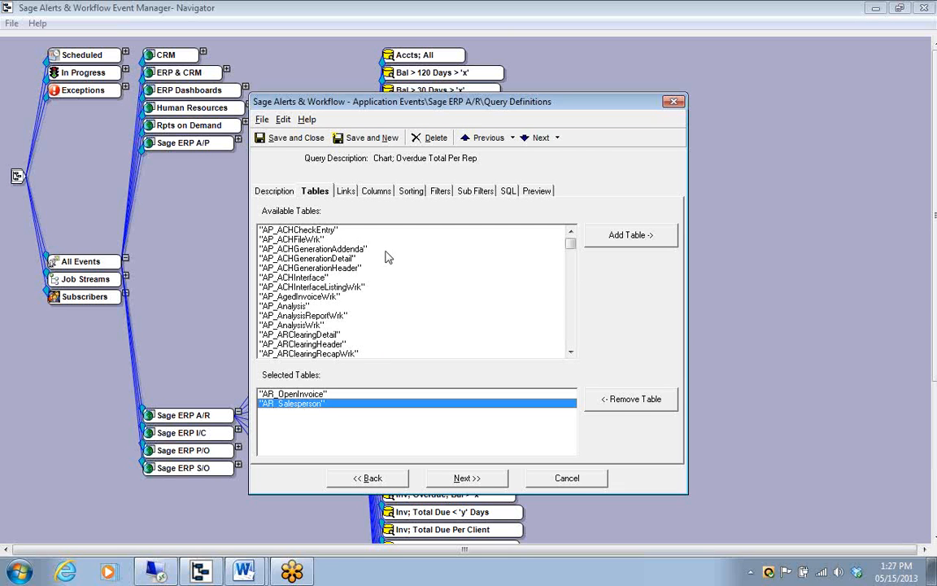
left_click(346, 193)
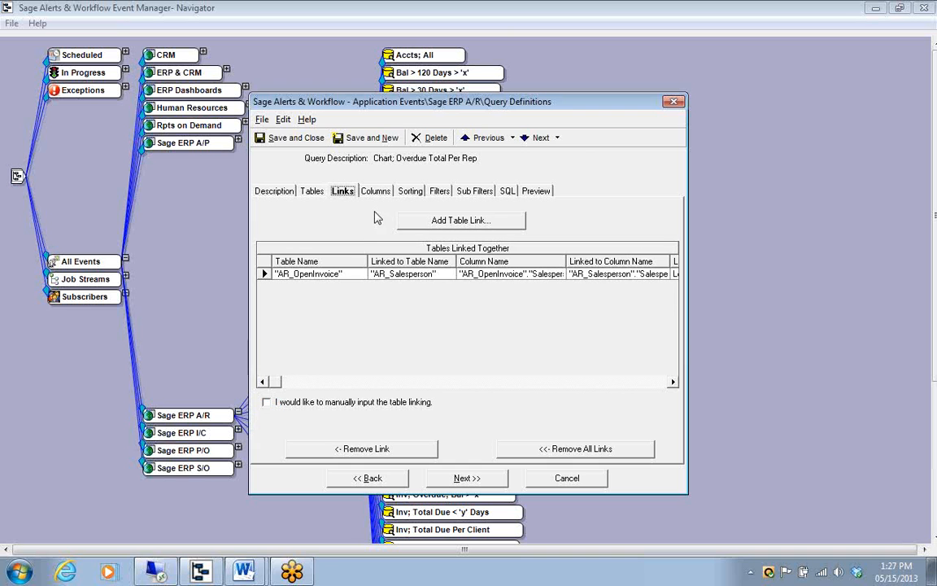
Review the query's selected columns, picking Summarize as the Balance column's type and checking the SalespersonName column
left_click(375, 194)
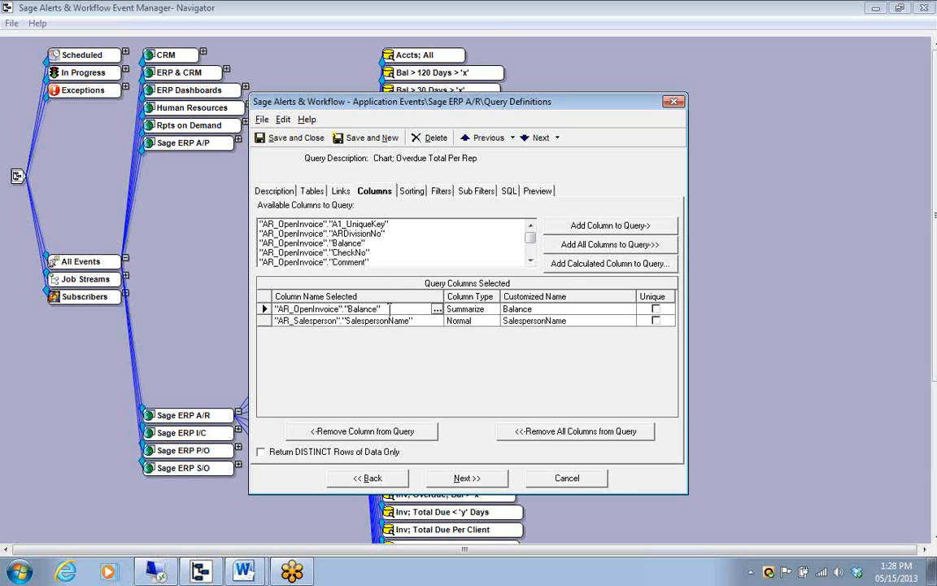
left_click_drag(389, 309, 275, 310)
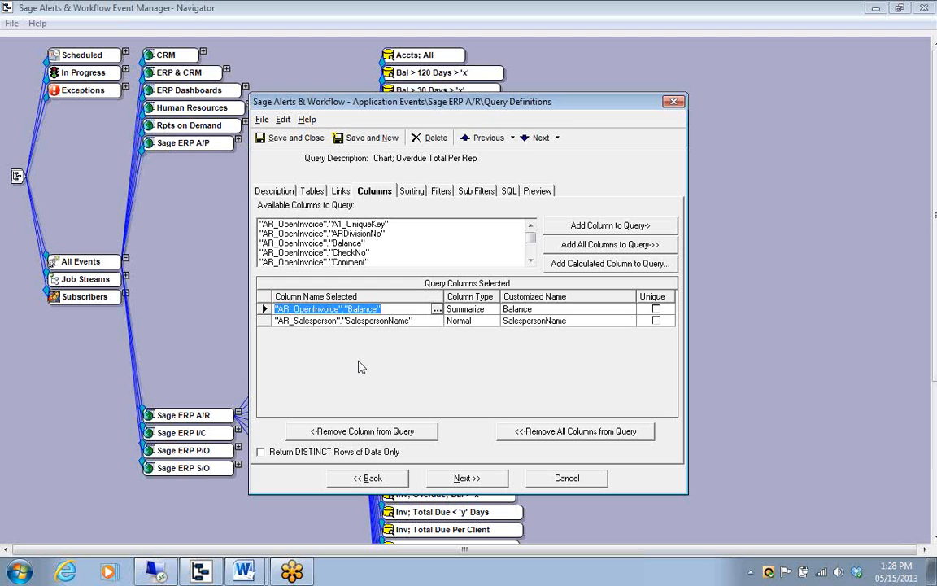
left_click(491, 311)
left_click(493, 310)
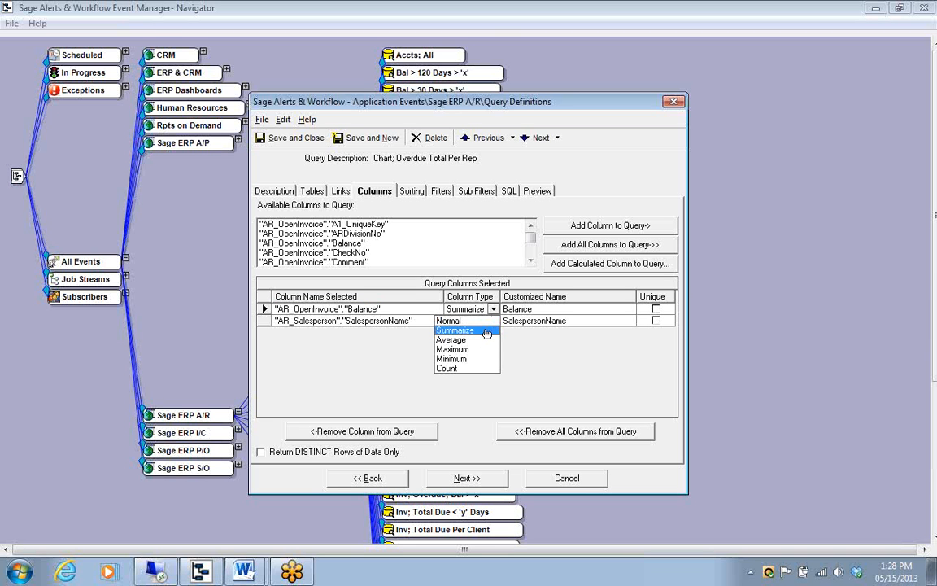
left_click(485, 331)
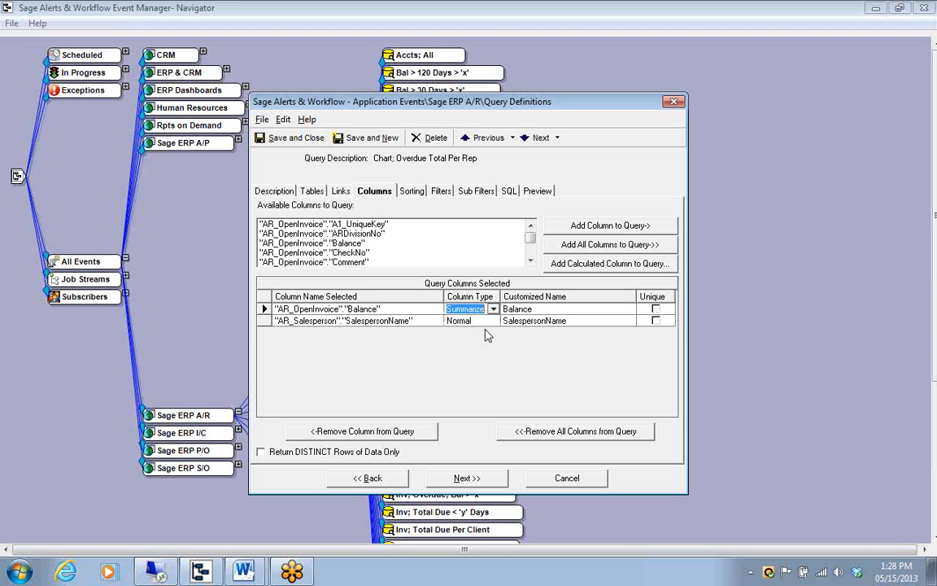
left_click(265, 321)
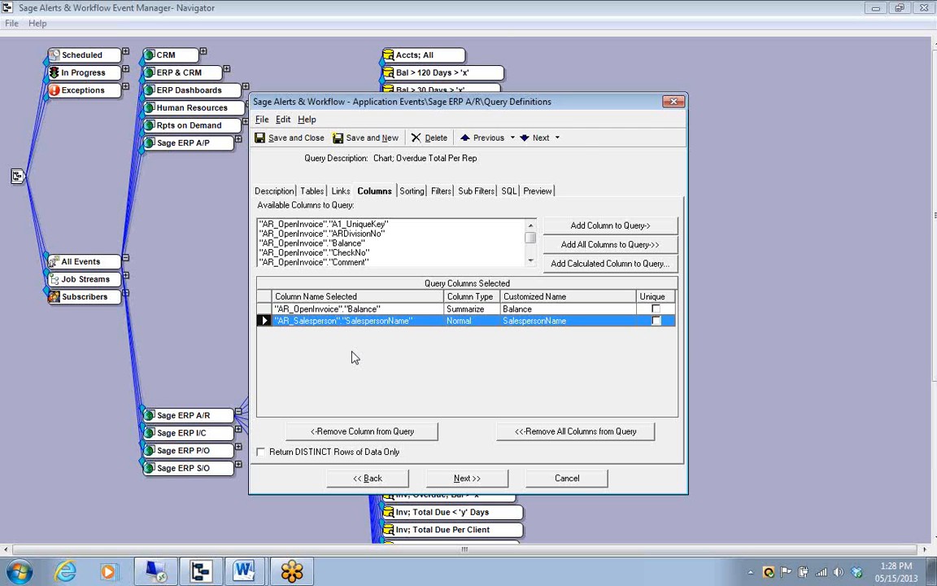
Examine the query's InvoiceDueDate and SalespersonNo filters, widening the column names enough to read them
left_click(439, 192)
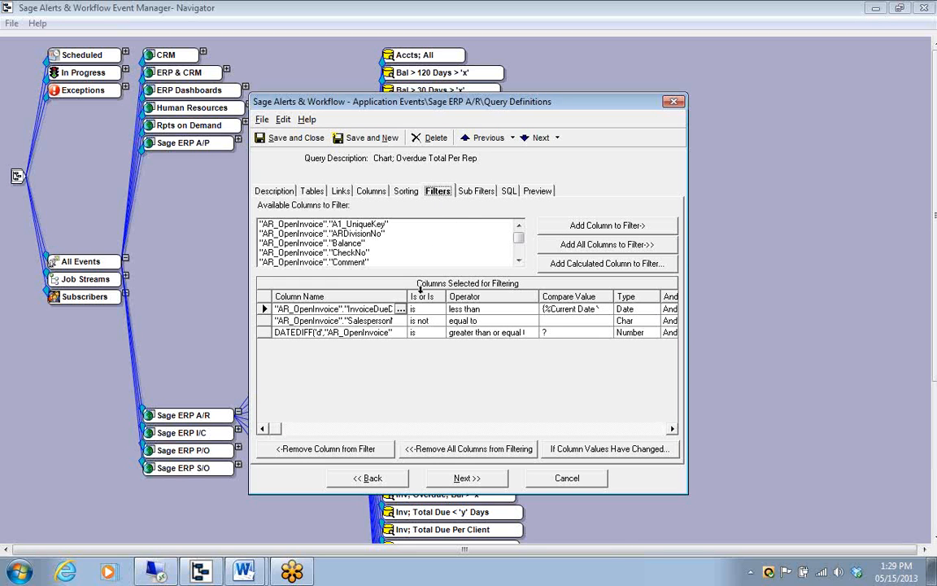
left_click_drag(407, 297, 430, 286)
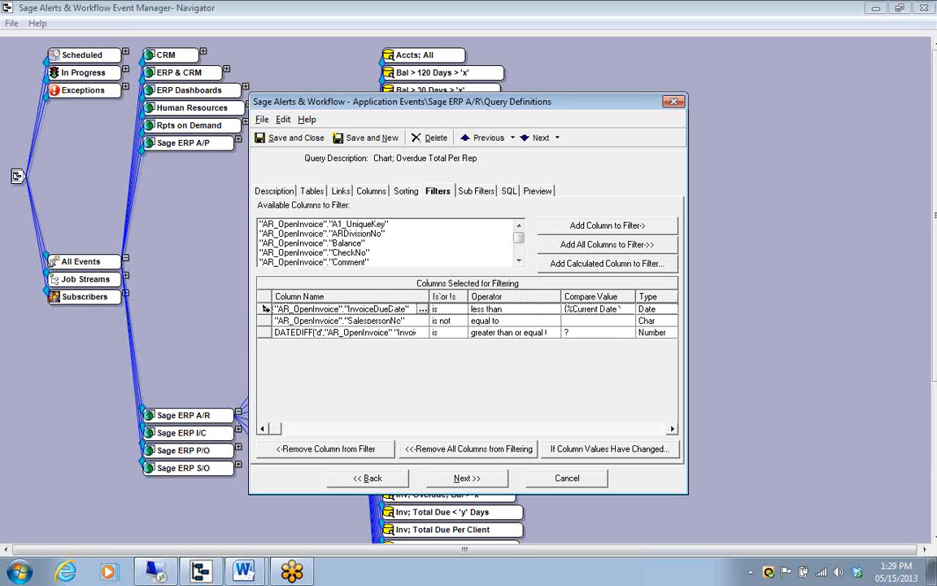
left_click(265, 309)
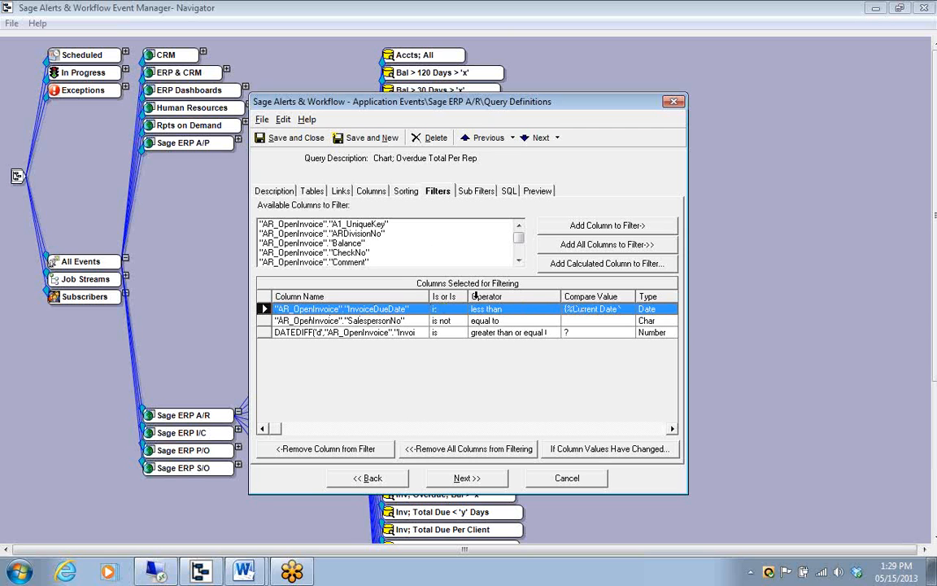
left_click(311, 309)
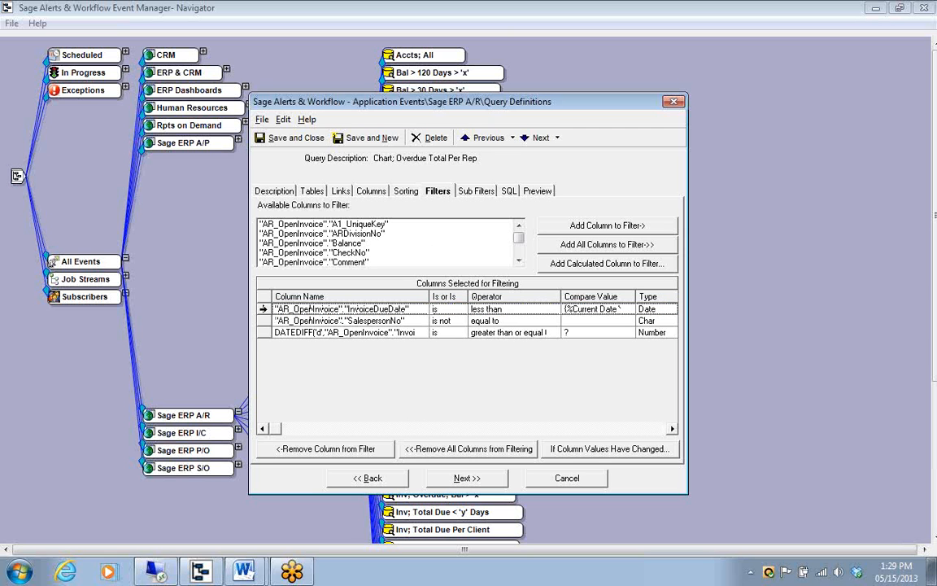
left_click(263, 320)
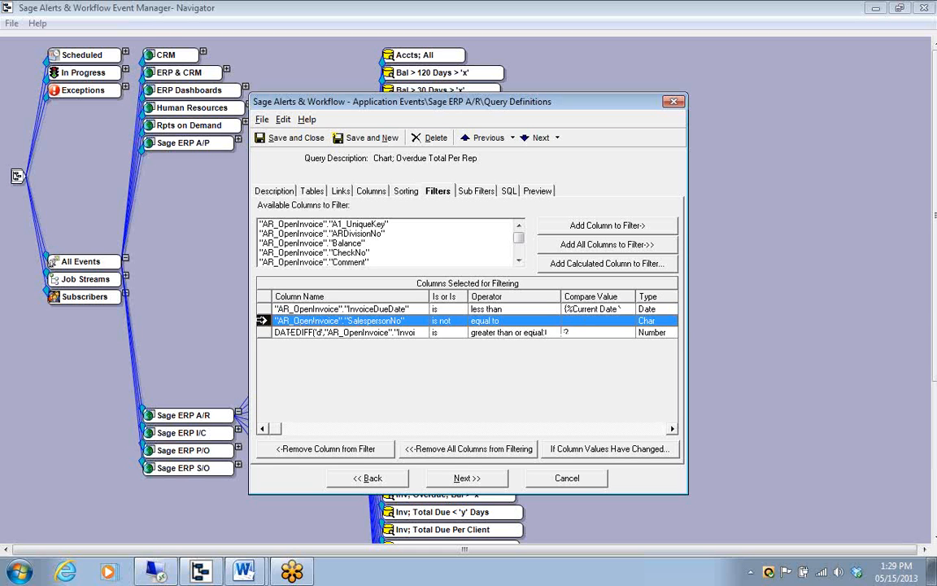
Inspect the DATEDIFF filter's formula in the Calculated Column Editor and close the editor without changes
left_click(300, 332)
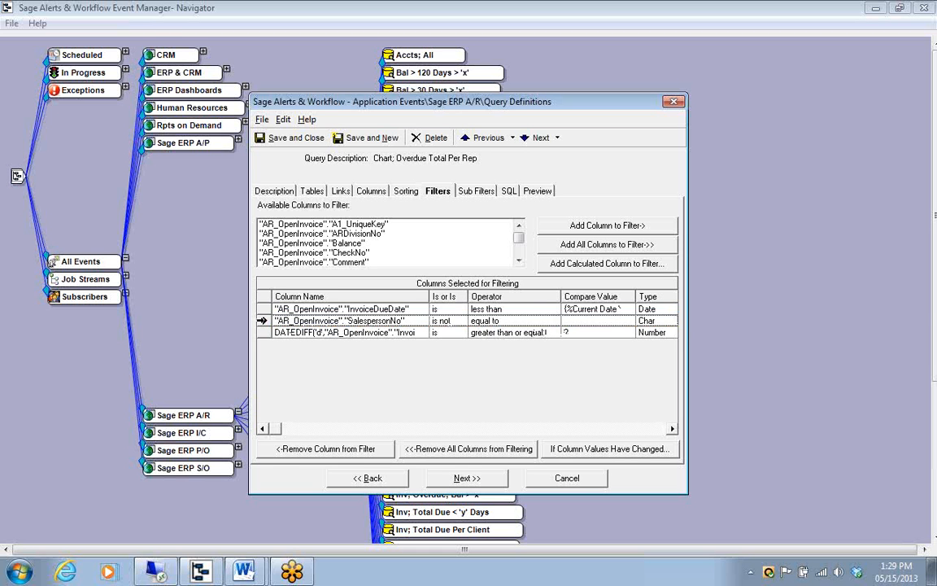
left_click(422, 332)
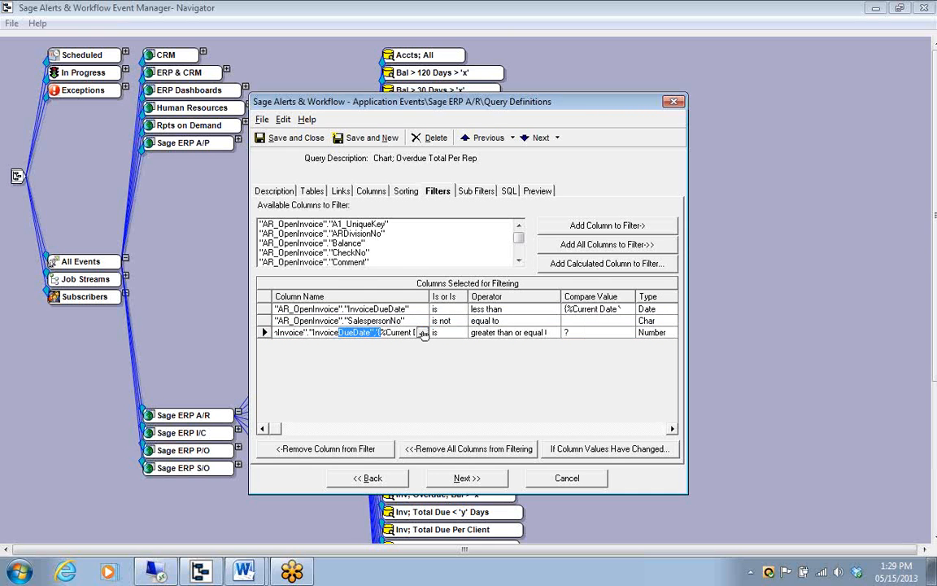
left_click(423, 333)
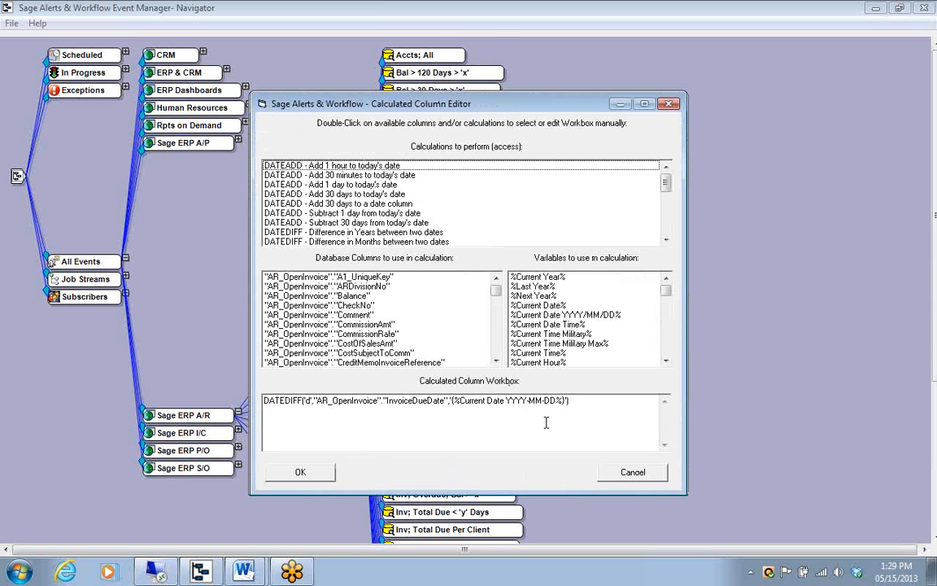
left_click(620, 476)
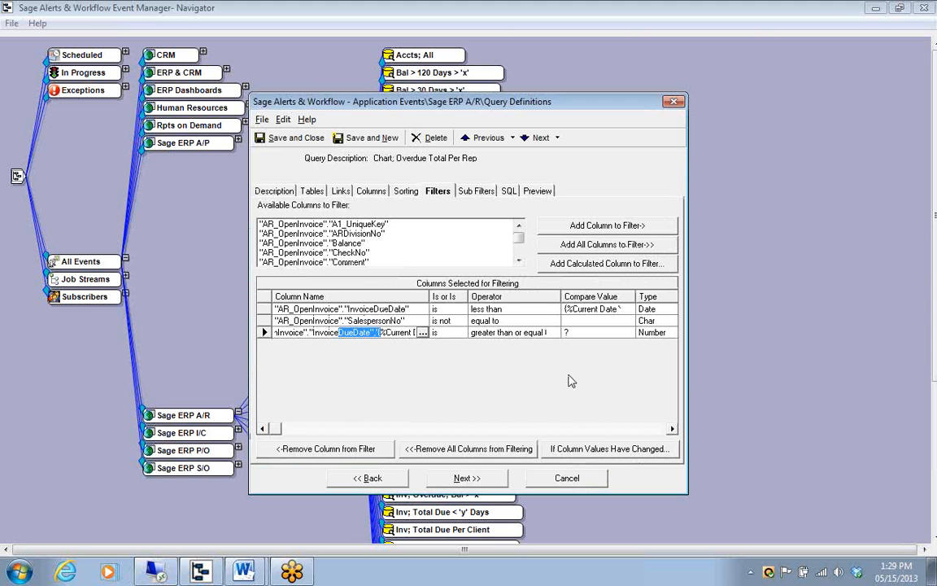
Preview the query's results for invoices more than 90 days past due, and save and close the query
left_click(535, 193)
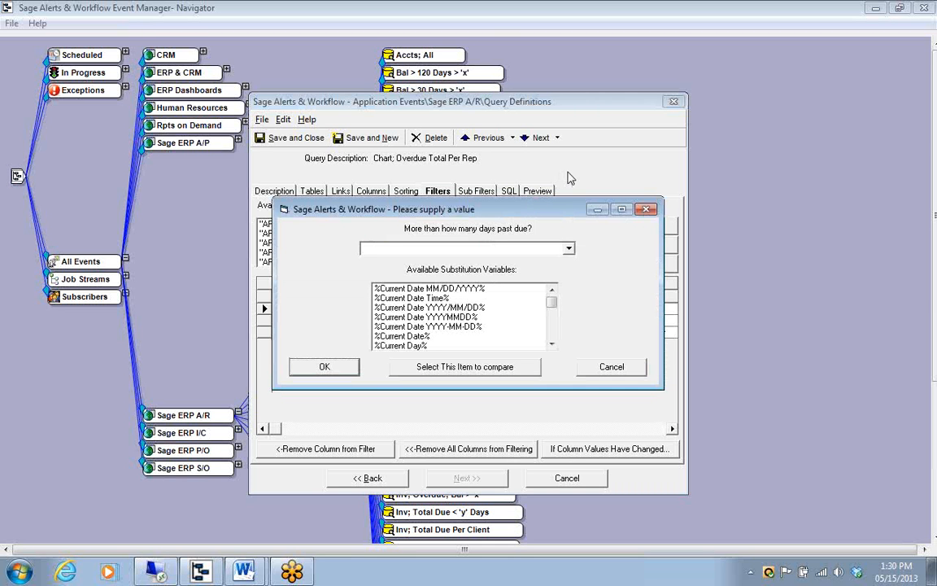
type("90")
key("Return")
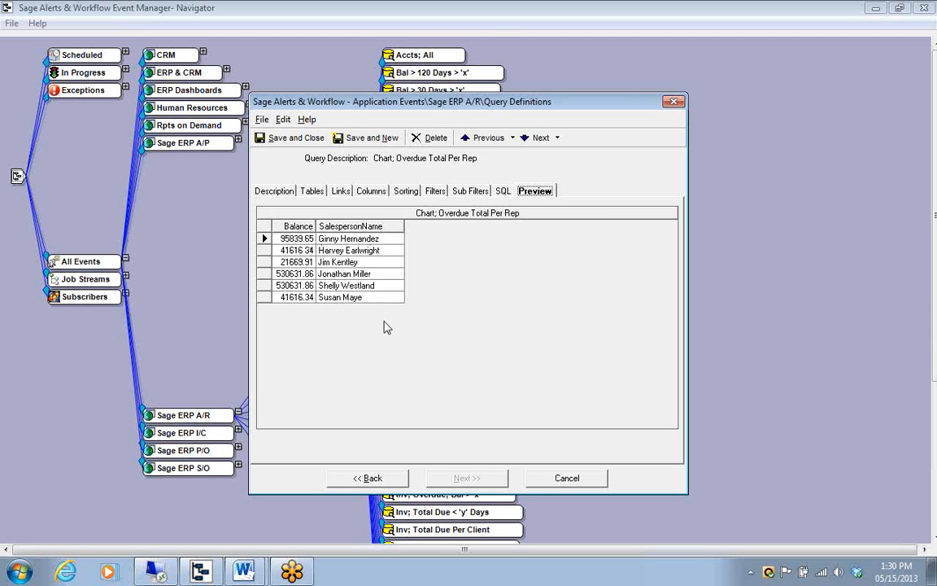
left_click(303, 140)
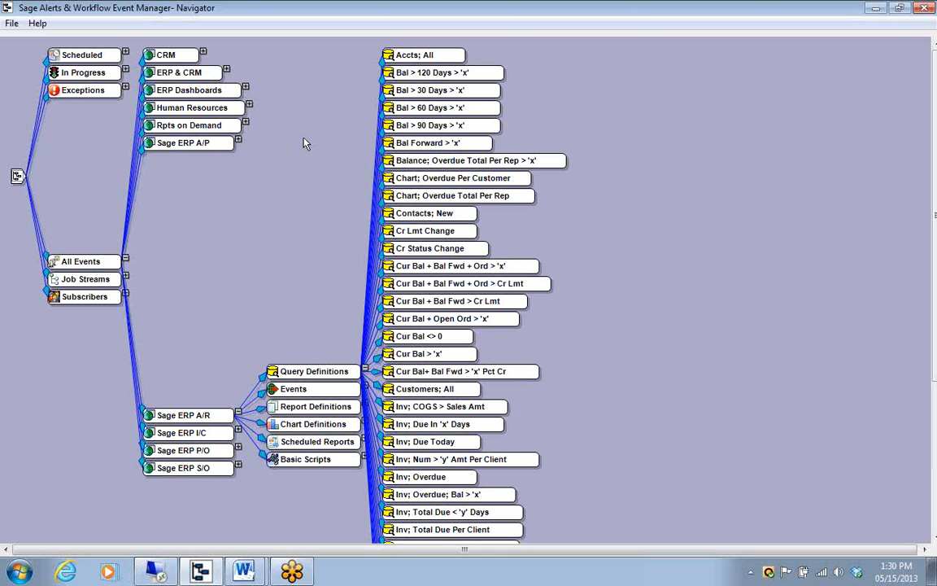
Collapse the query definitions and open the "Overdue Per Rep" chart definition under Sage ERP A/R for editing
left_click(365, 370)
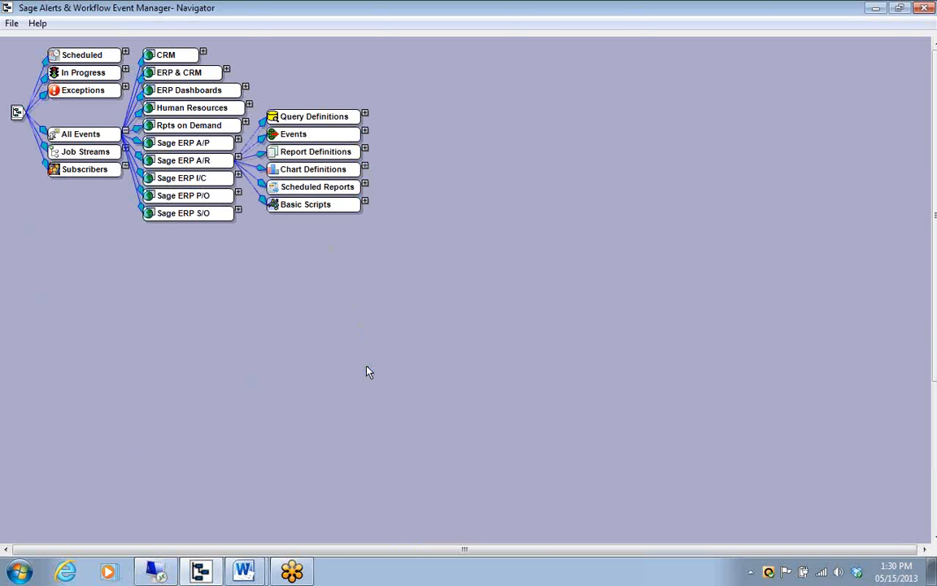
left_click(365, 166)
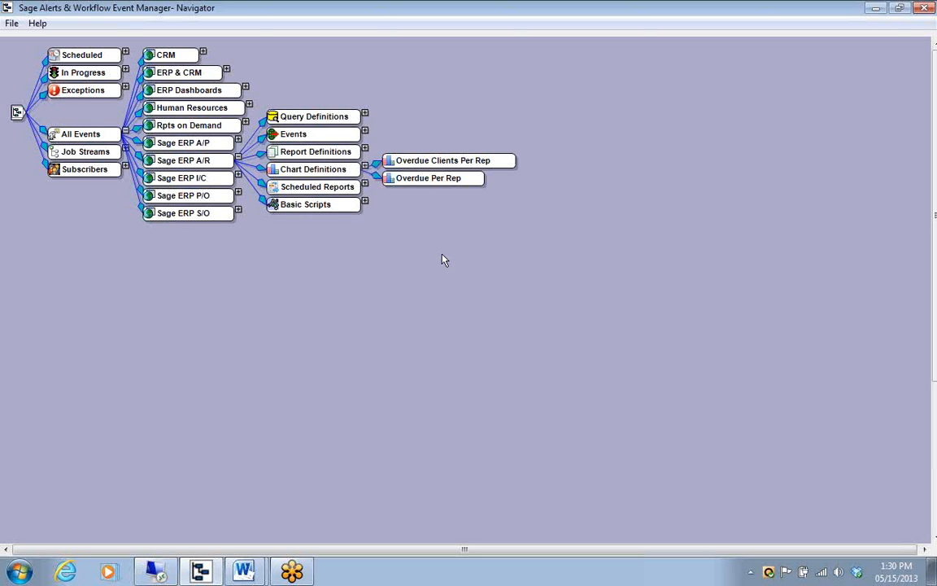
right_click(473, 183)
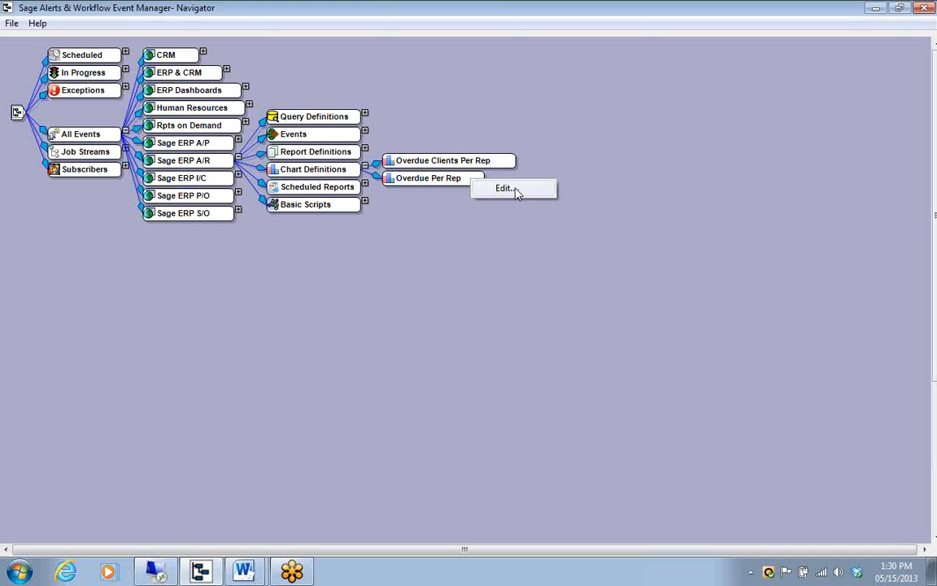
left_click(504, 188)
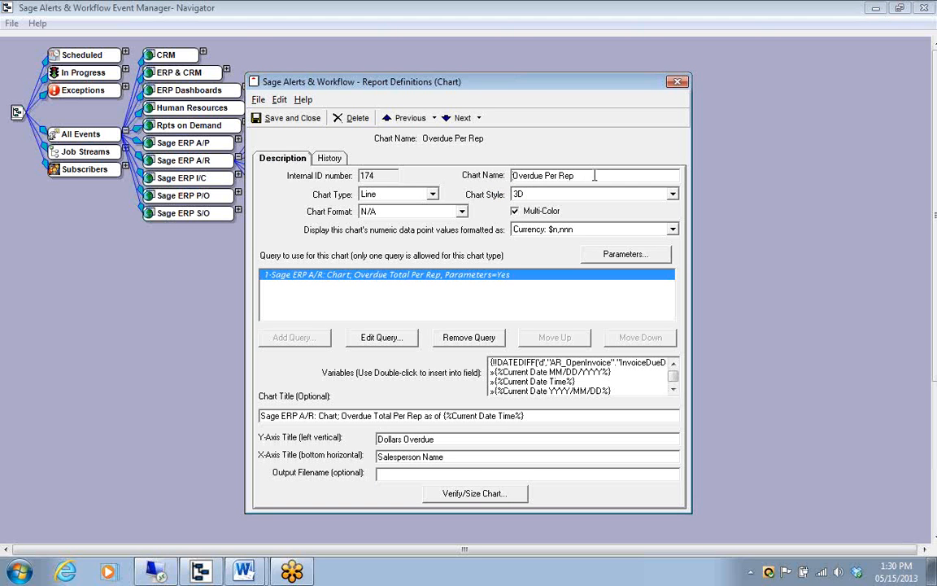
Check the chart's name and set its chart type to Bar
left_click_drag(595, 176, 512, 176)
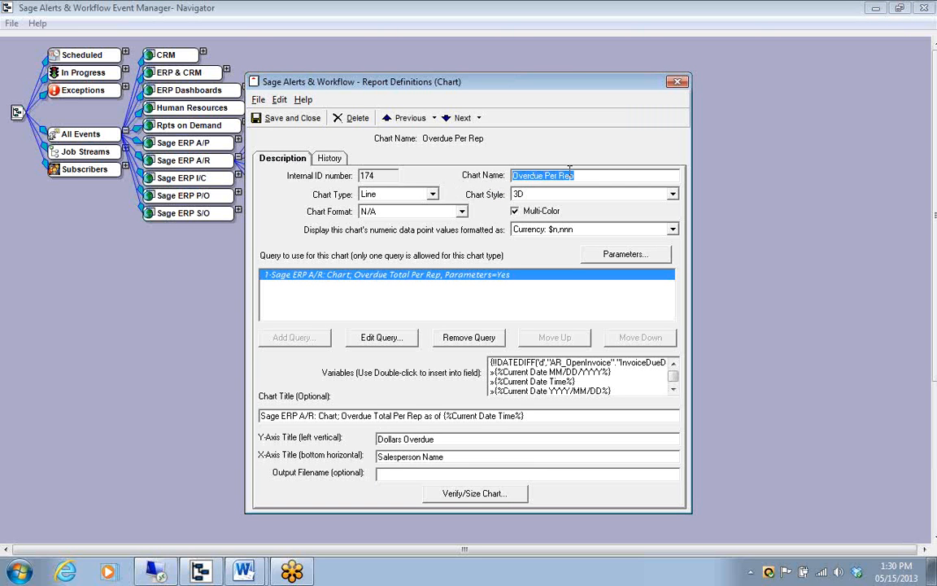
left_click(592, 176)
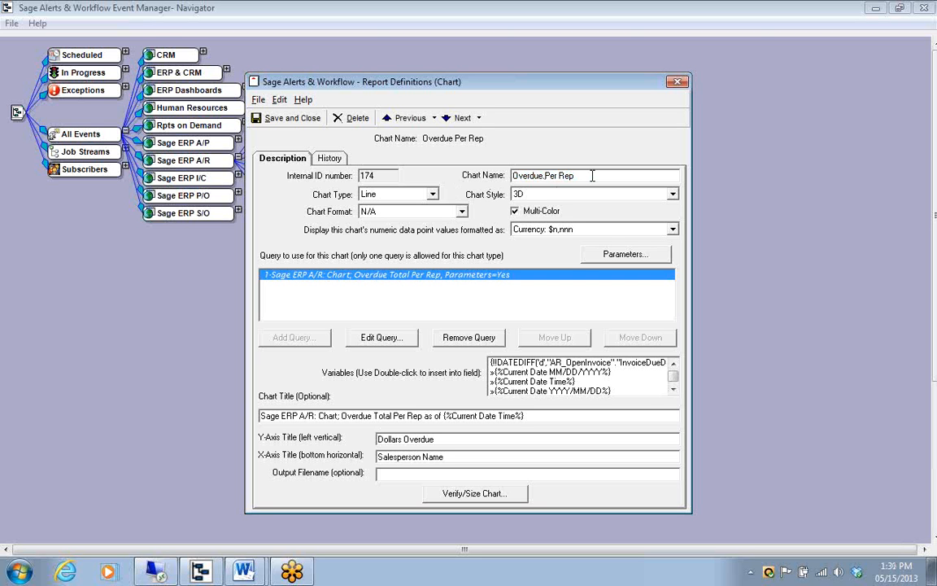
left_click(433, 195)
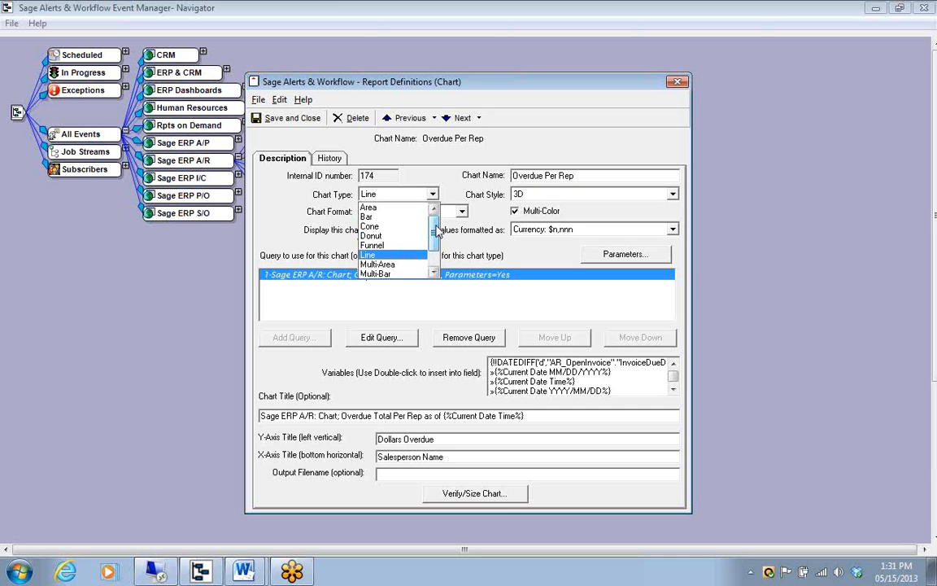
left_click(382, 217)
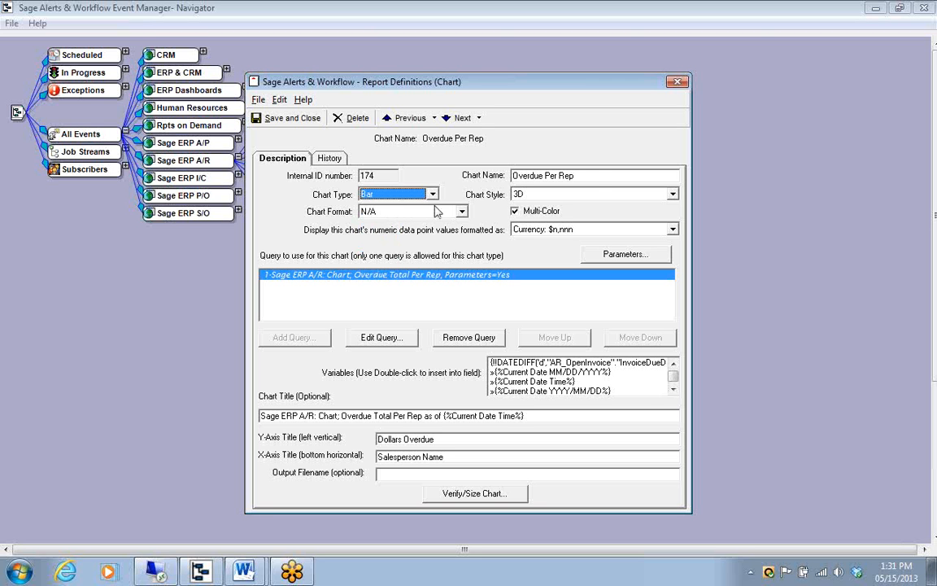
Set the chart style to 3D and format the numeric data point values as Currency: $n,nnn
left_click(672, 195)
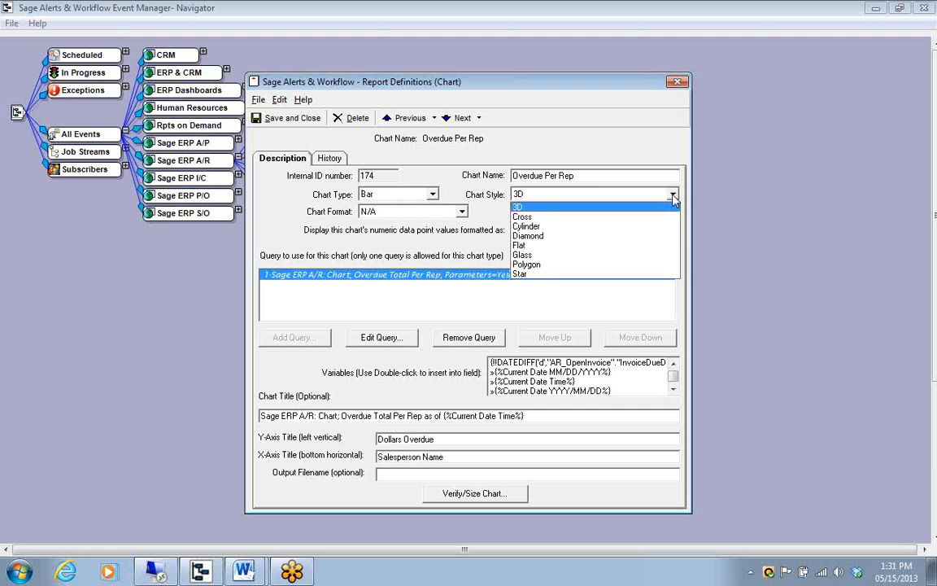
left_click(673, 195)
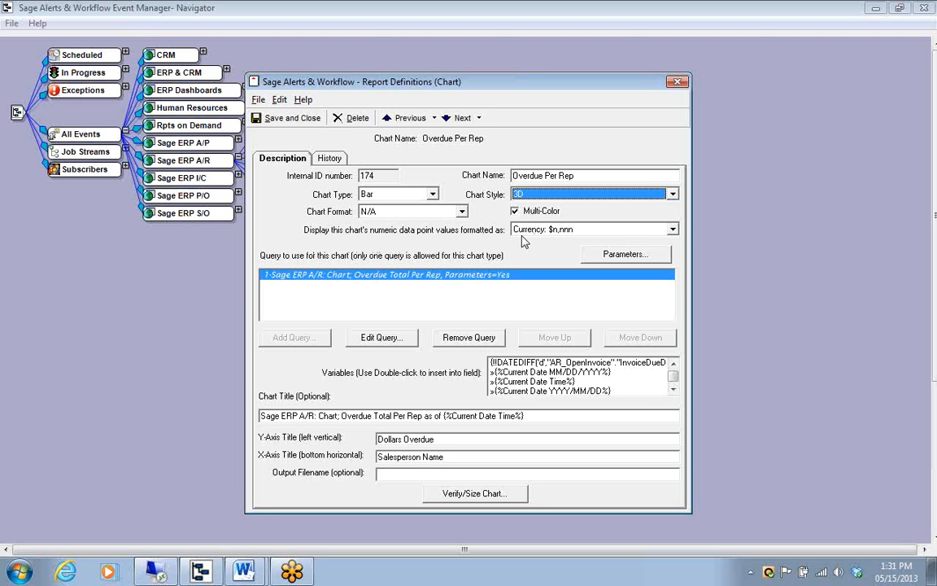
left_click(673, 231)
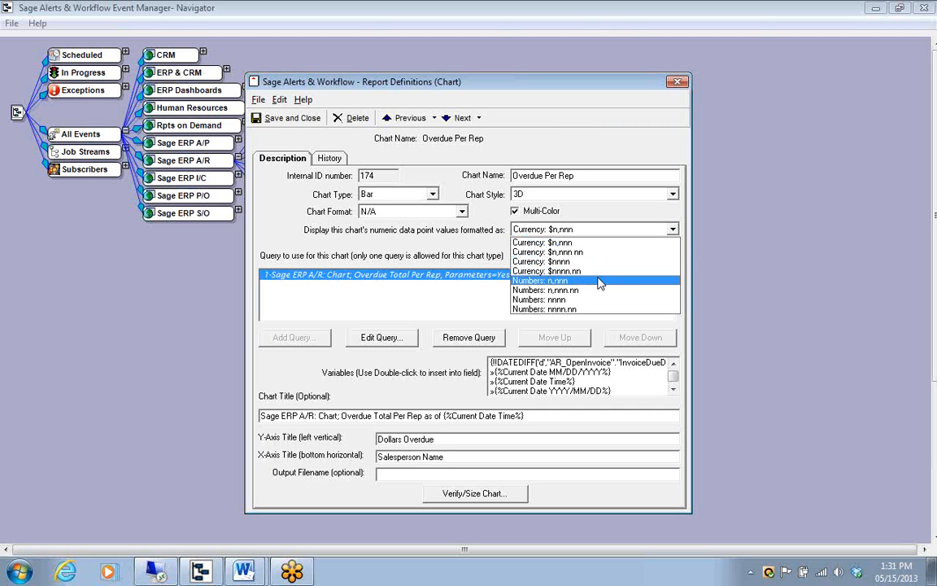
left_click(582, 244)
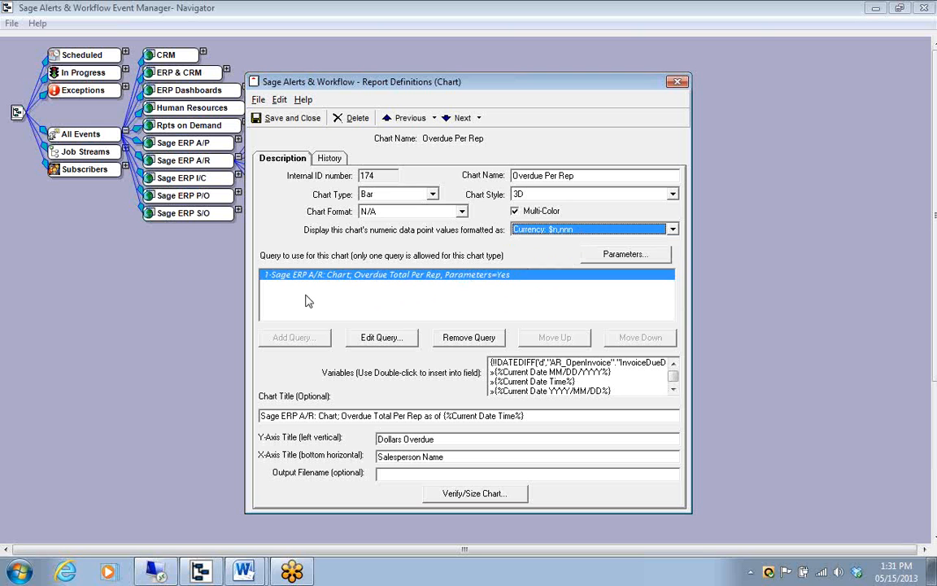
Remove the chart's query and add "Chart; Overdue Total Per Rep" back with 90 as the number of days past due
left_click(466, 340)
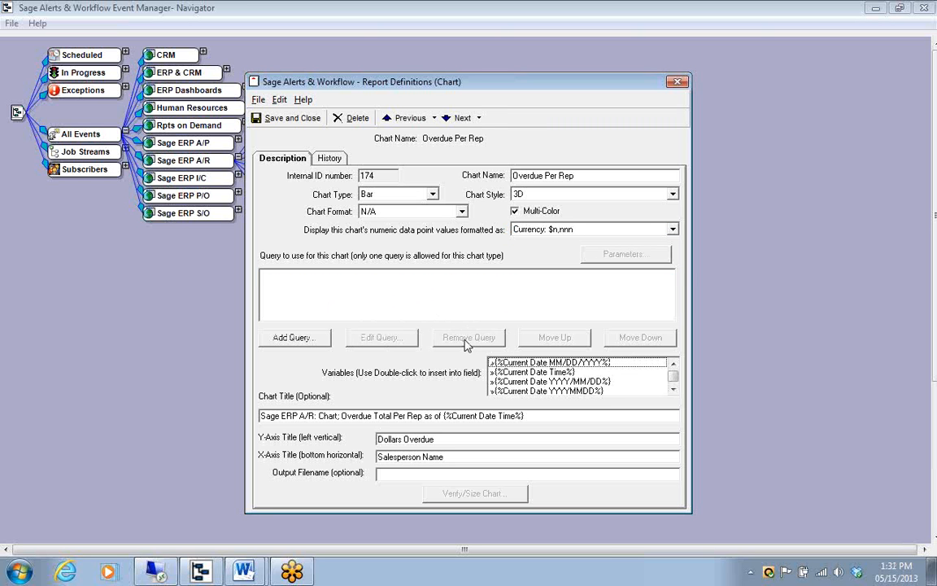
left_click(295, 338)
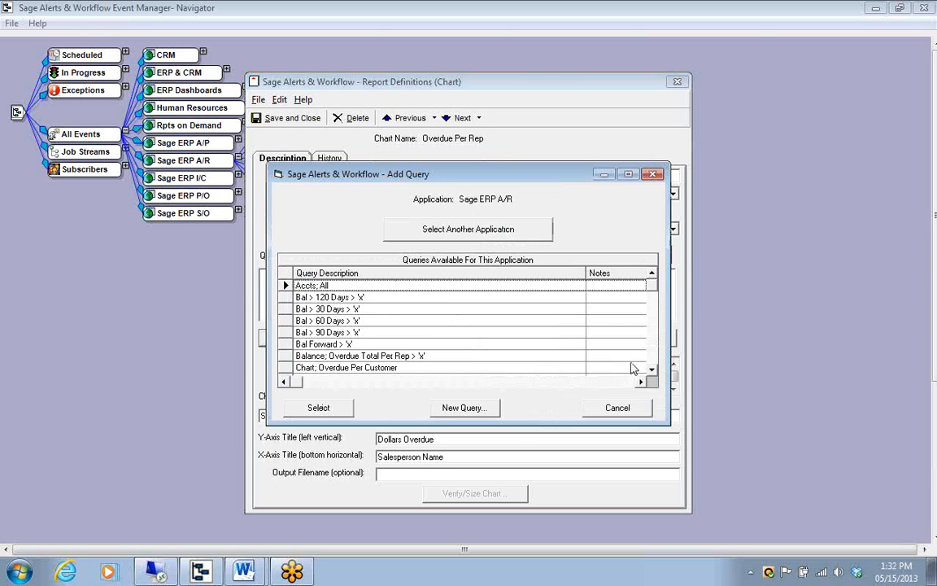
left_click(652, 370)
left_click(653, 371)
left_click(652, 371)
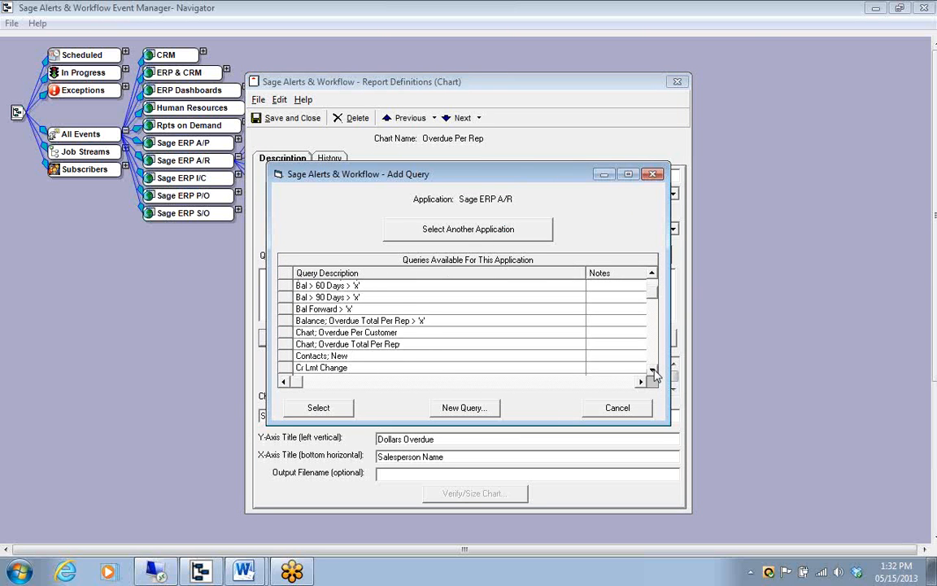
left_click(386, 350)
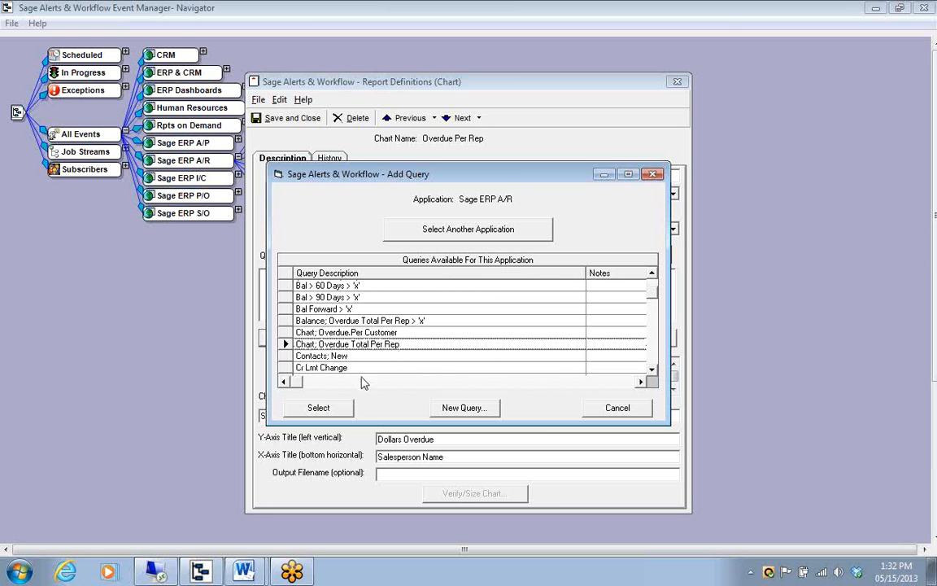
left_click(318, 408)
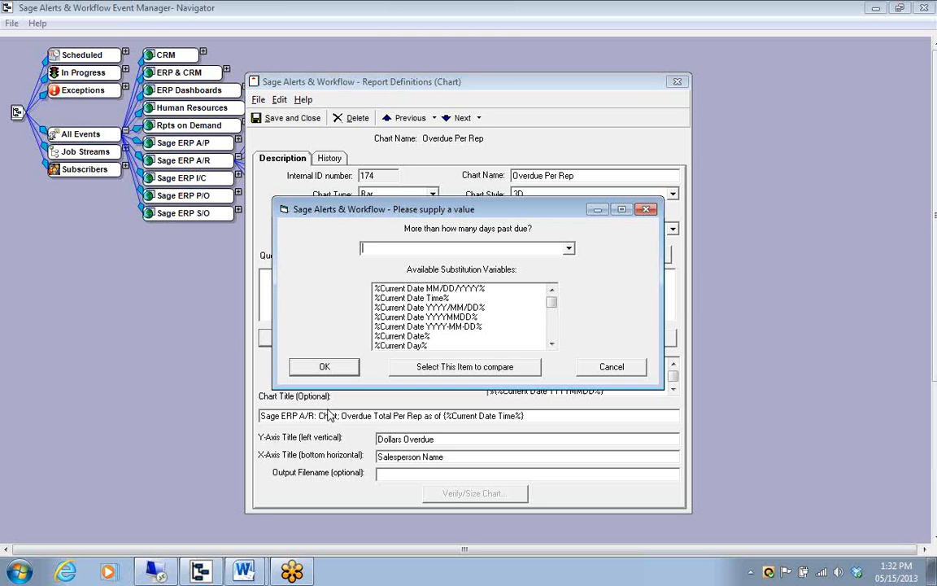
type("90")
left_click(339, 368)
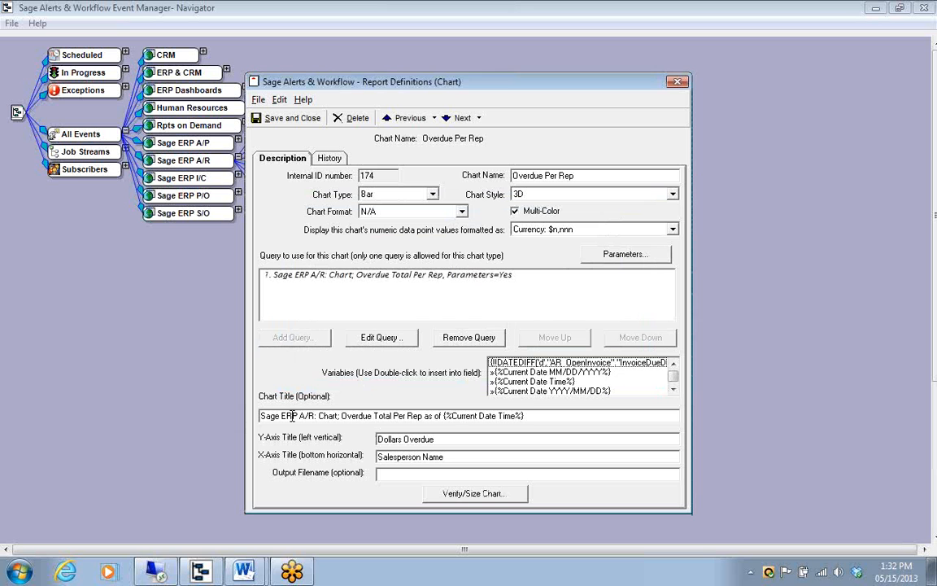
Review the chart title and the Y-axis and X-axis titles without changing them
left_click_drag(526, 416, 262, 416)
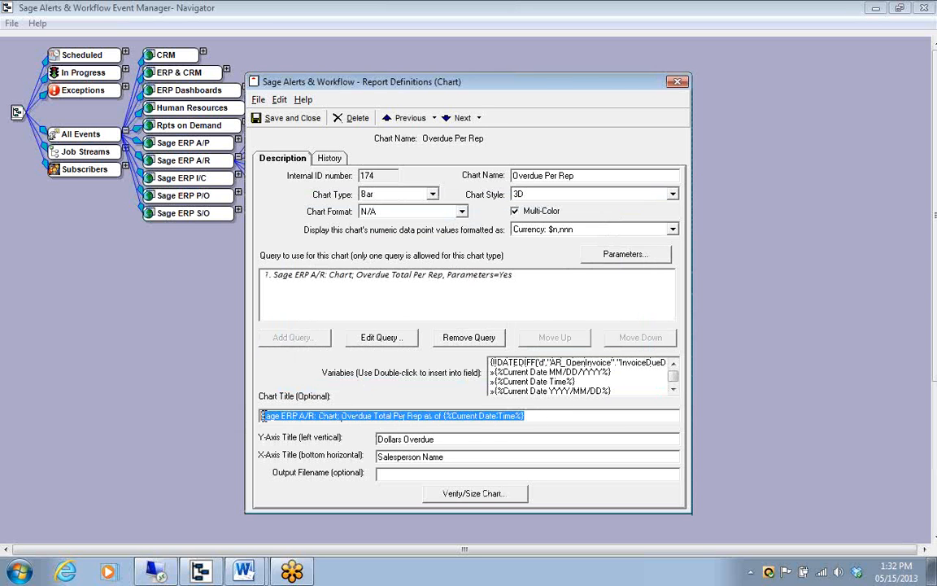
left_click(530, 415)
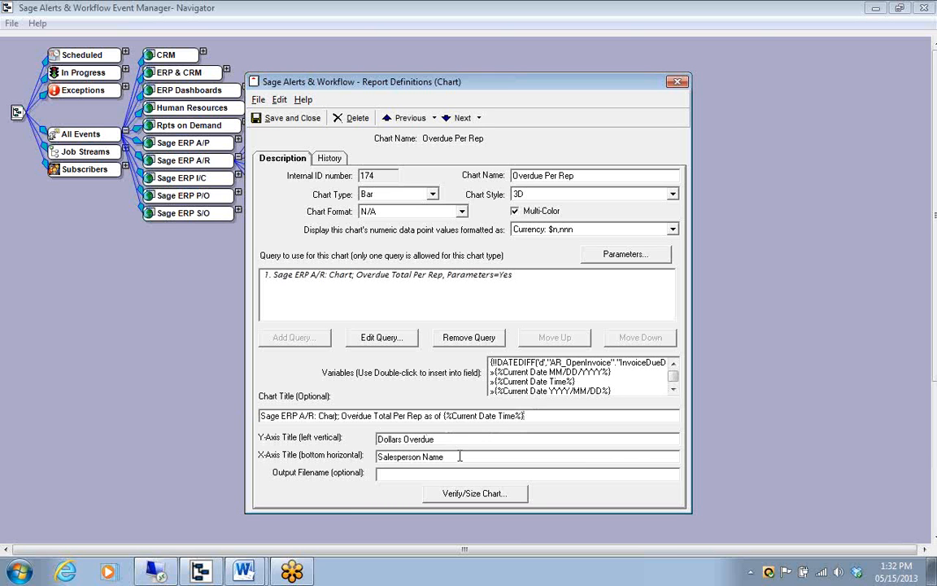
left_click(451, 439)
left_click_drag(451, 438, 358, 441)
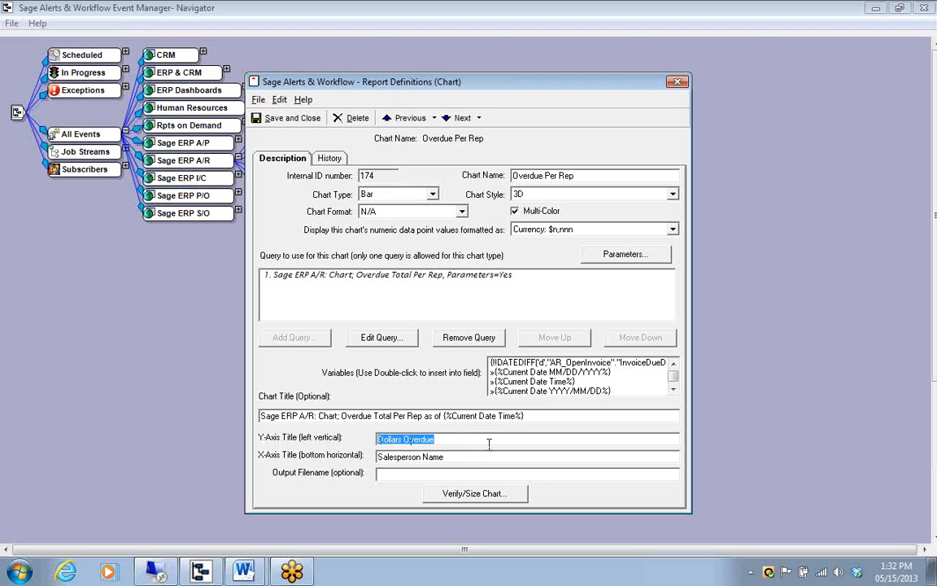
left_click(460, 456)
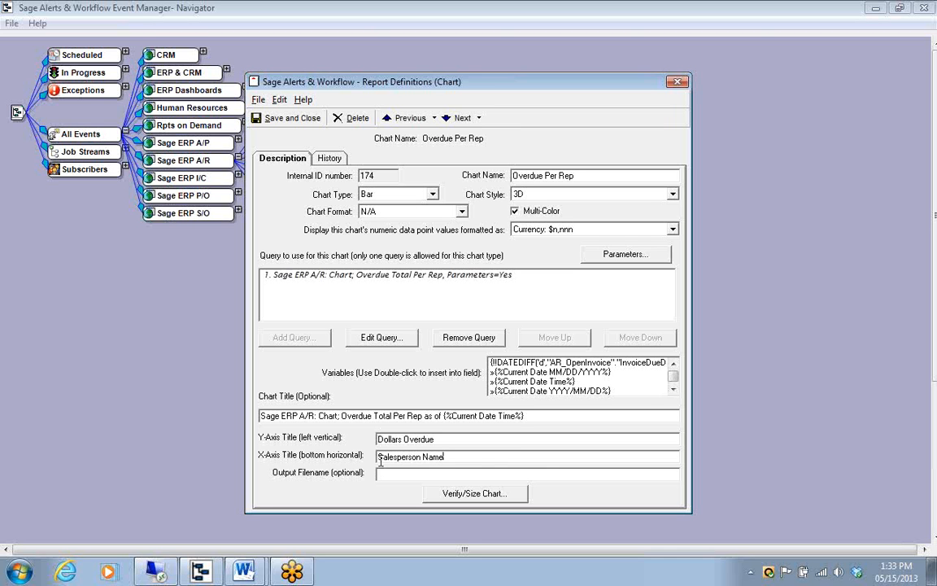
Preview the bar chart, widen it slightly beyond its original size and save it, and save and close the chart definition
left_click(467, 497)
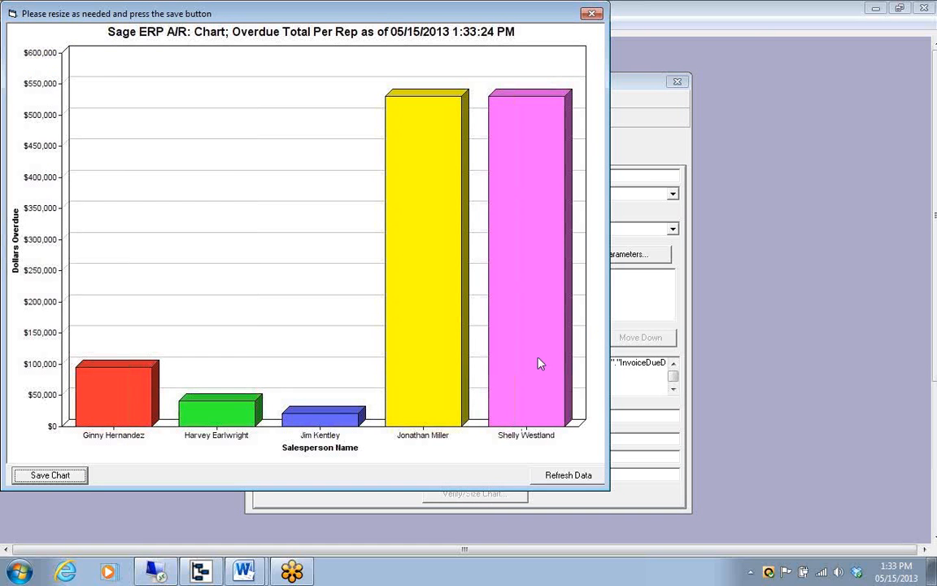
left_click_drag(611, 271, 526, 297)
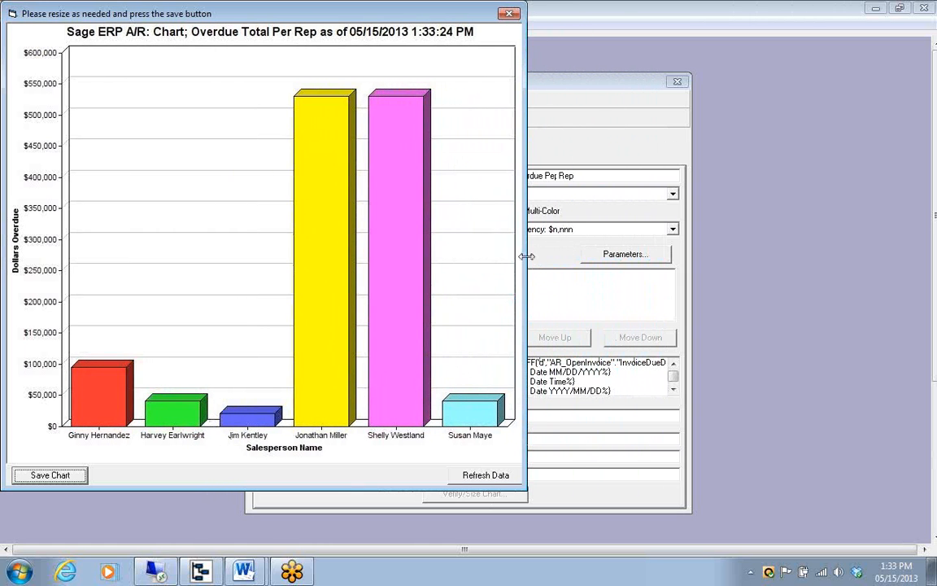
left_click_drag(526, 255, 633, 269)
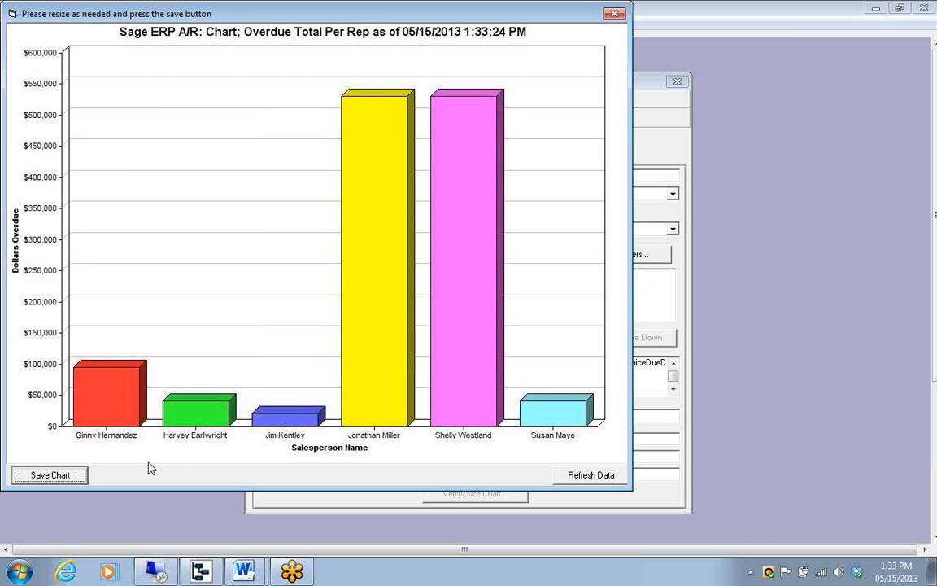
left_click(50, 475)
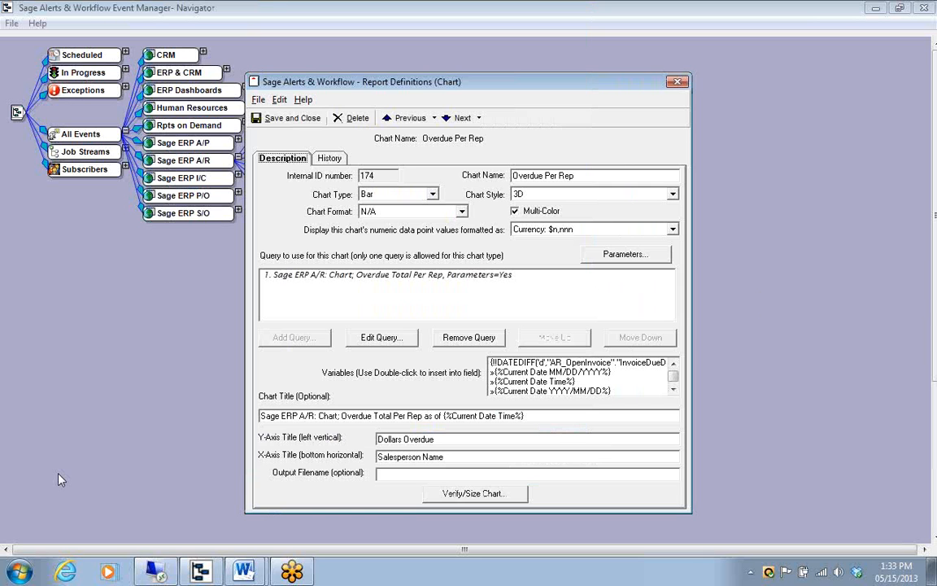
left_click(289, 119)
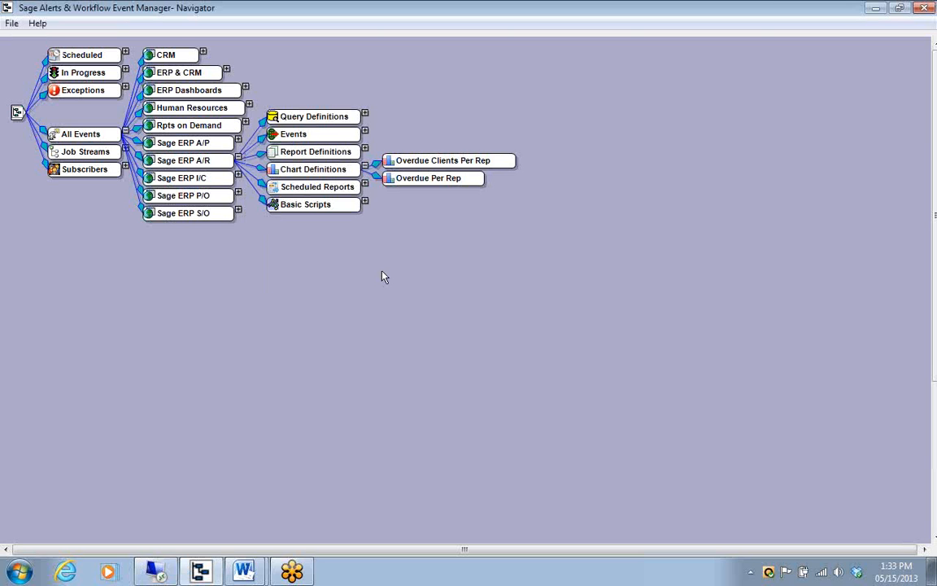
Reopen the "Overdue Per Rep" chart definition for editing and set its chart type to Pie
right_click(474, 181)
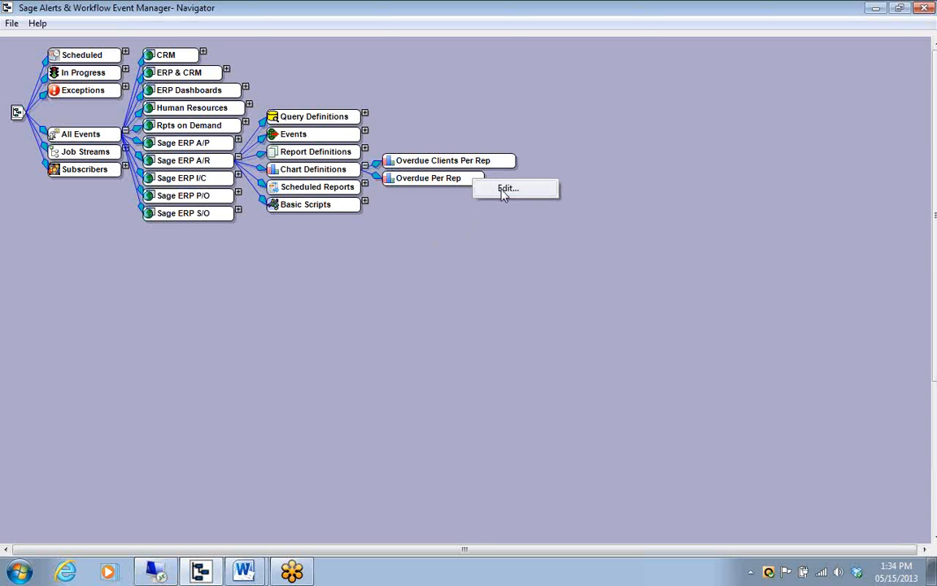
left_click(504, 190)
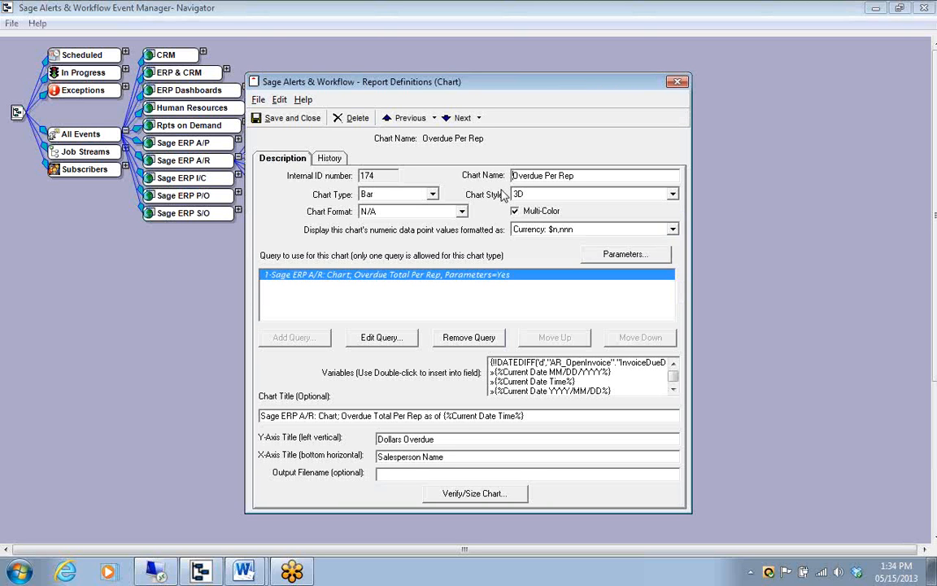
left_click(432, 195)
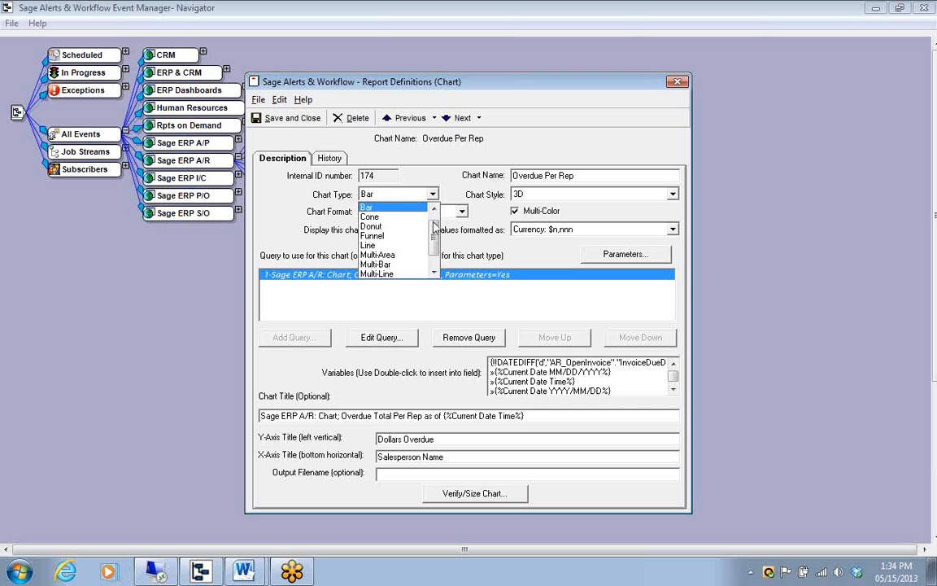
left_click_drag(435, 233, 435, 251)
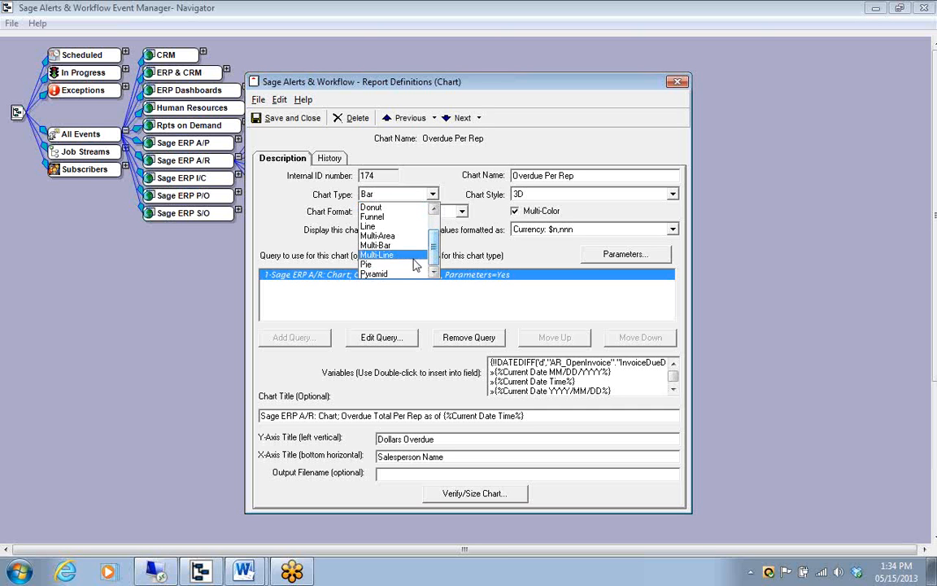
left_click(368, 265)
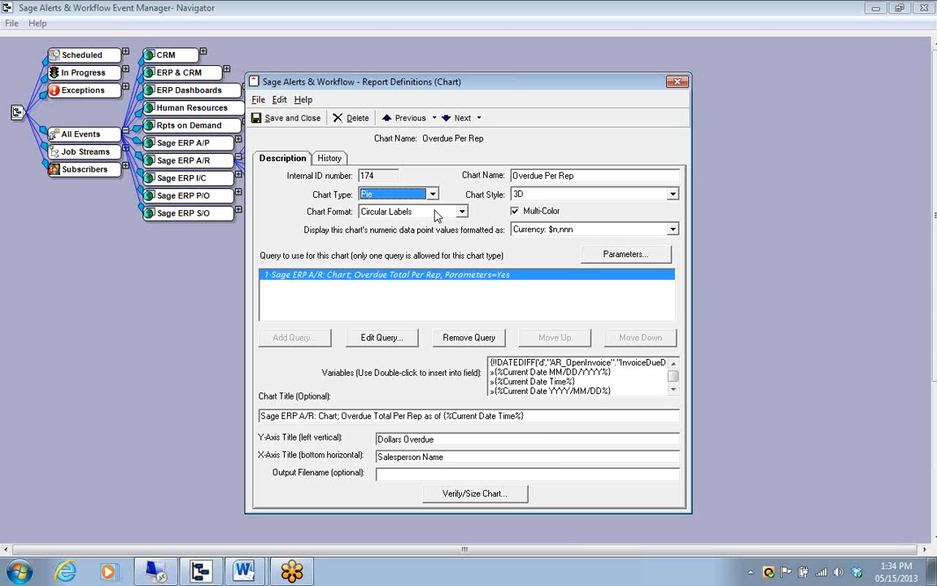
Set the pie chart's format to Circular Labels and preview it, closing the preview without saving
left_click(461, 211)
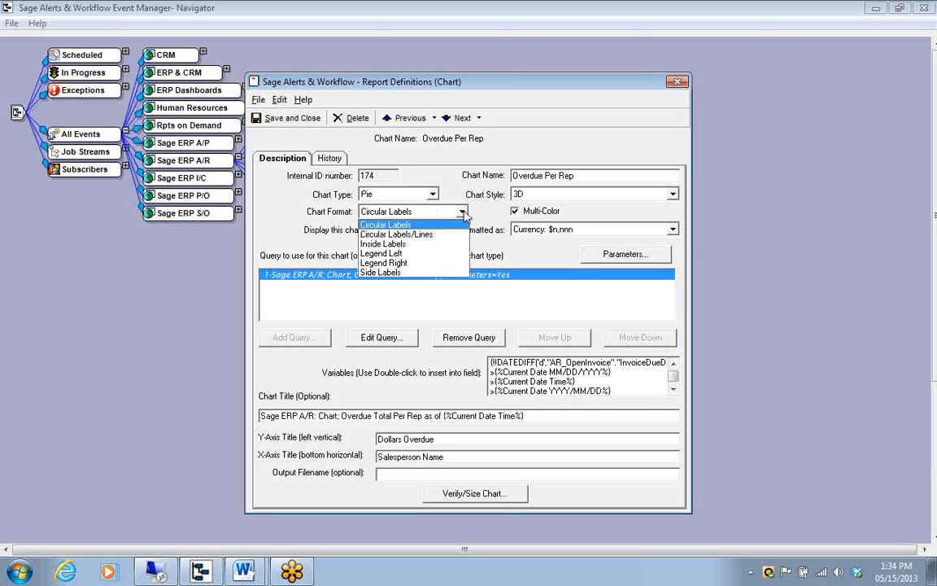
left_click(390, 225)
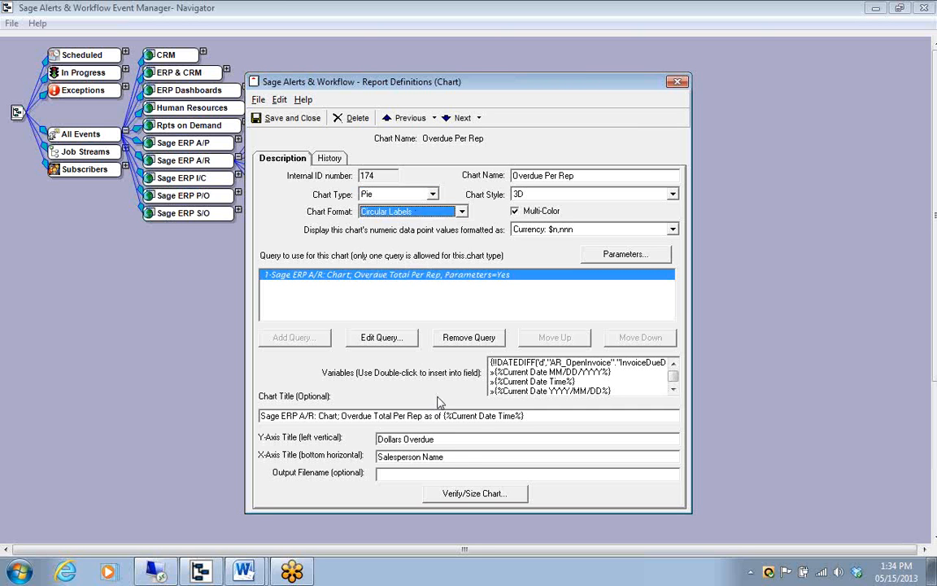
left_click(480, 494)
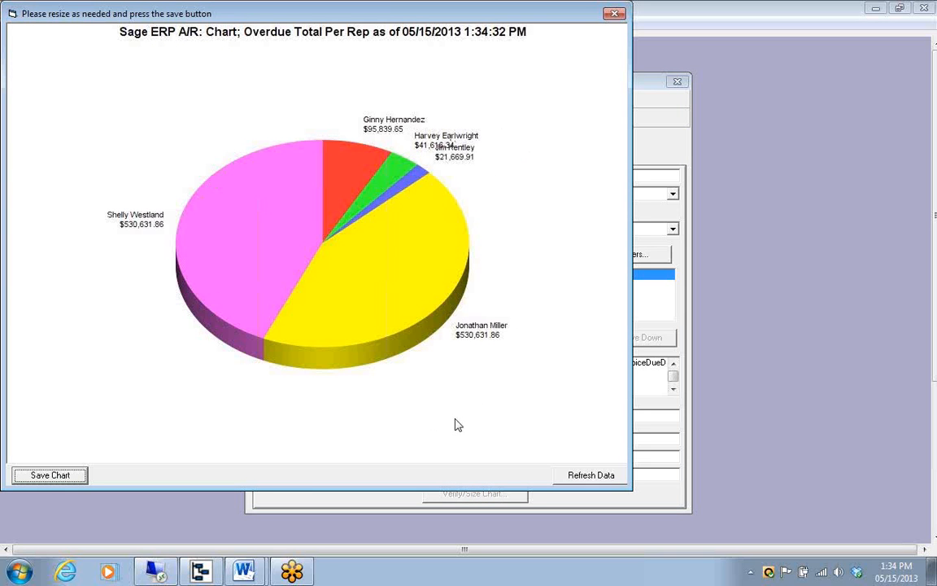
left_click(615, 14)
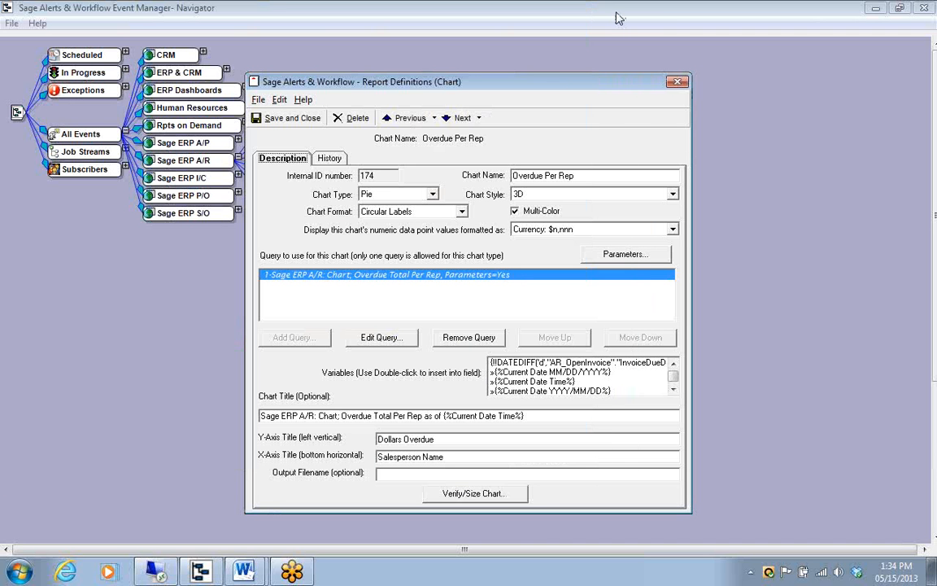
Set the pie chart's format to Legend Left, preview it and save the chart size
left_click(461, 212)
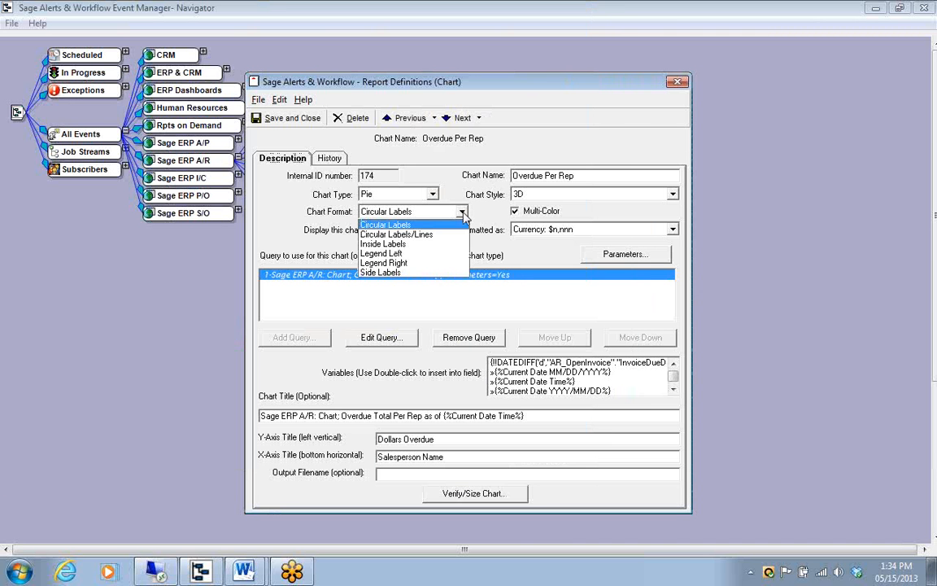
left_click(419, 254)
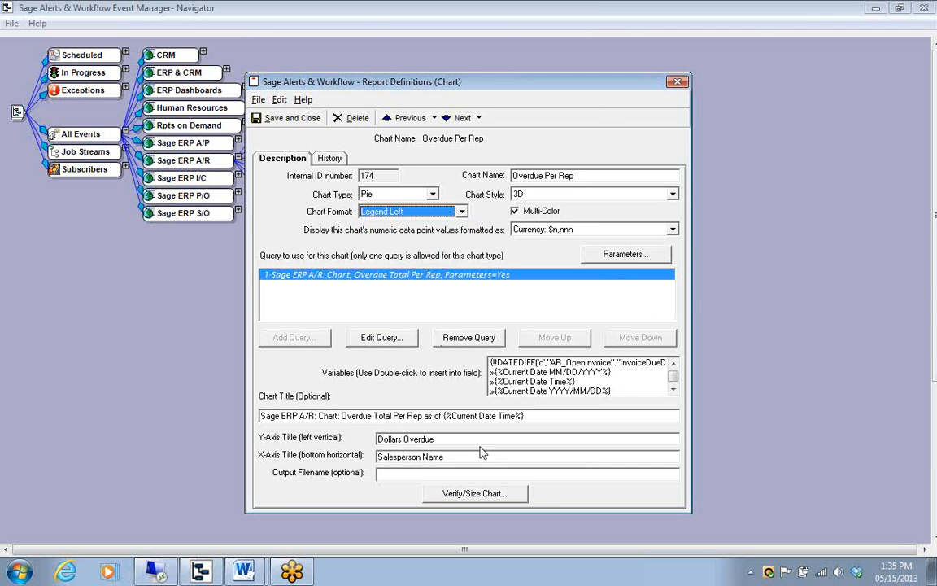
left_click(488, 493)
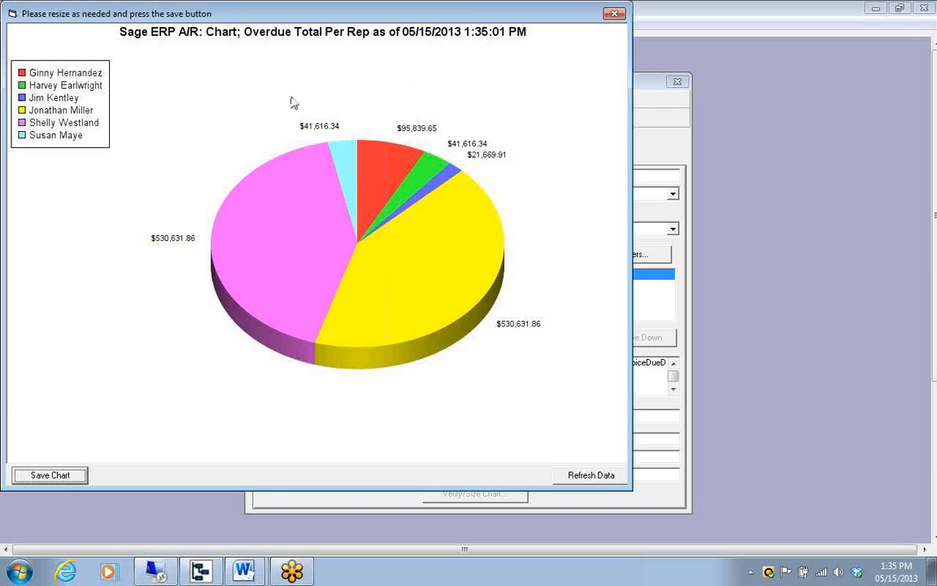
left_click(51, 475)
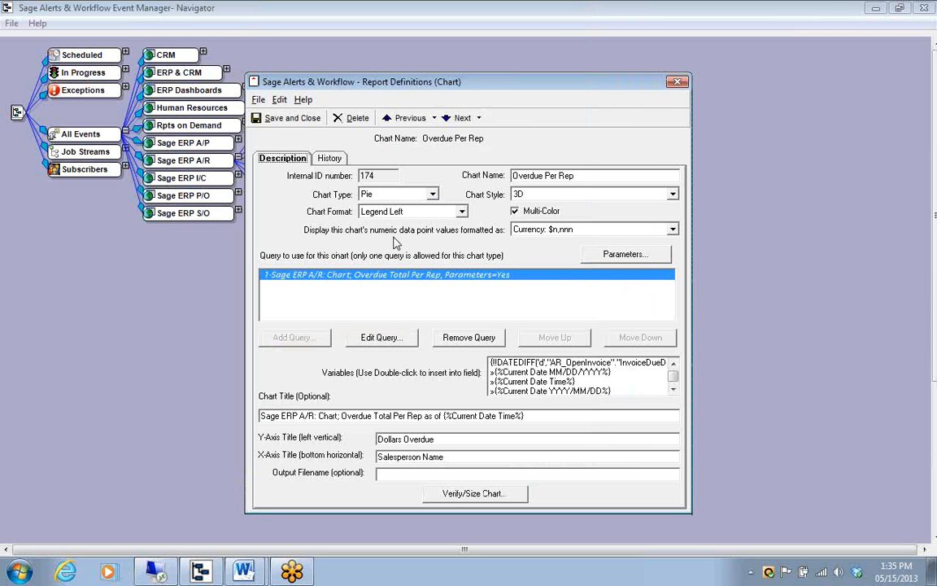
Set the pie chart's format to Circular Labels/Lines and preview the chart
left_click(461, 213)
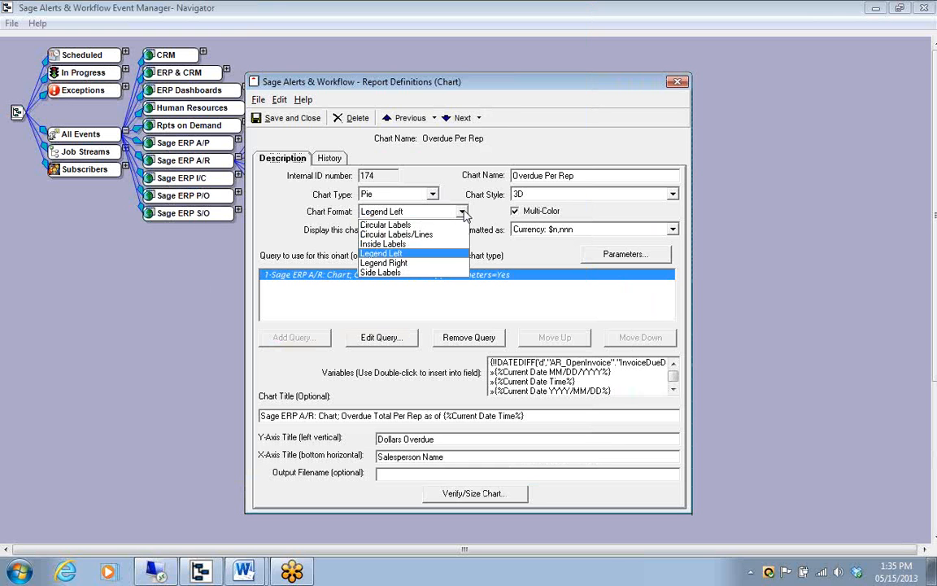
left_click(440, 235)
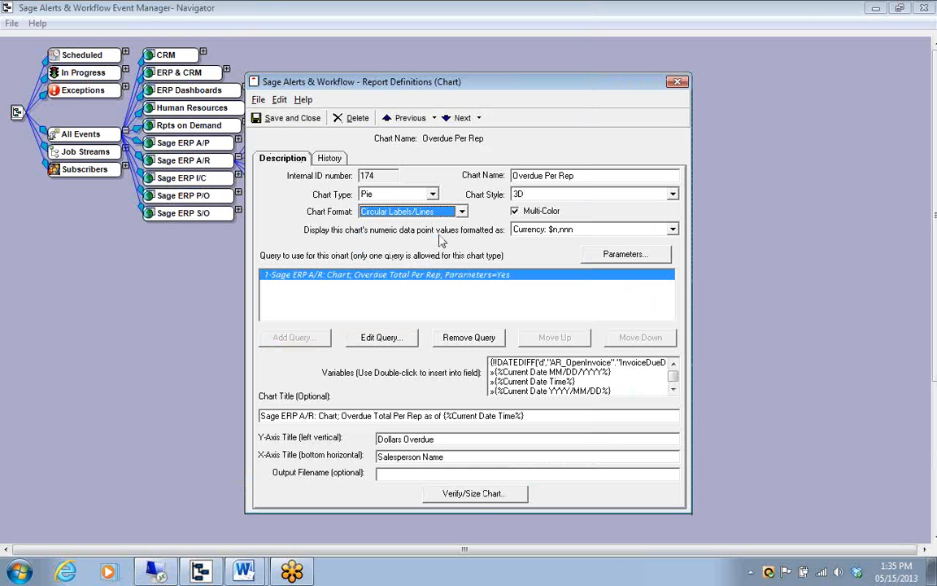
left_click(476, 494)
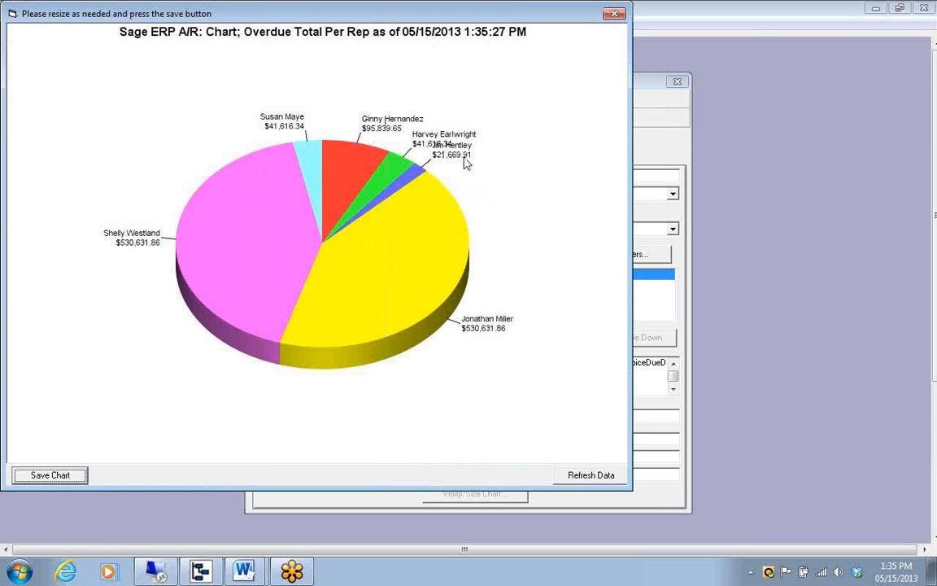
Close the chart preview without saving, set the pie chart's format to Side Labels and preview it again
left_click(616, 15)
left_click(461, 212)
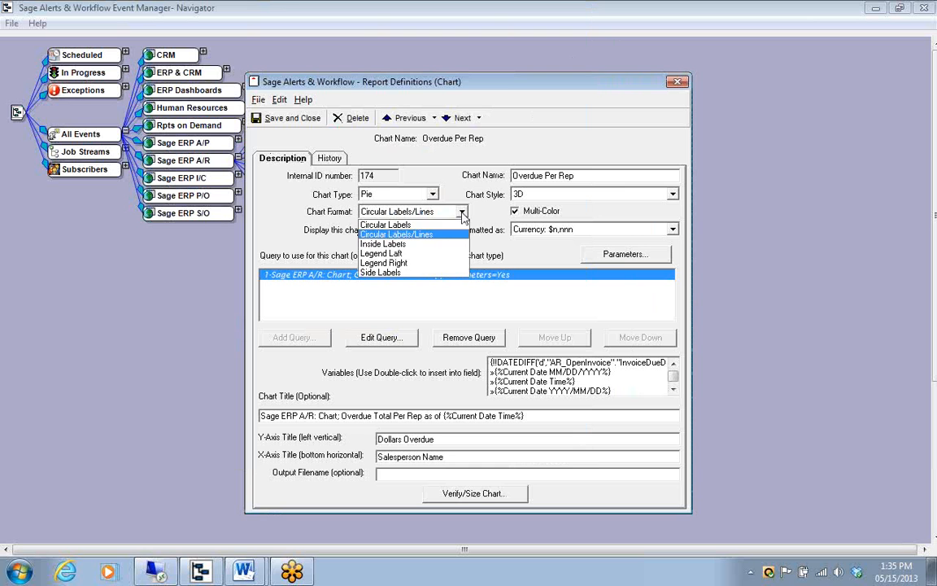
left_click(422, 274)
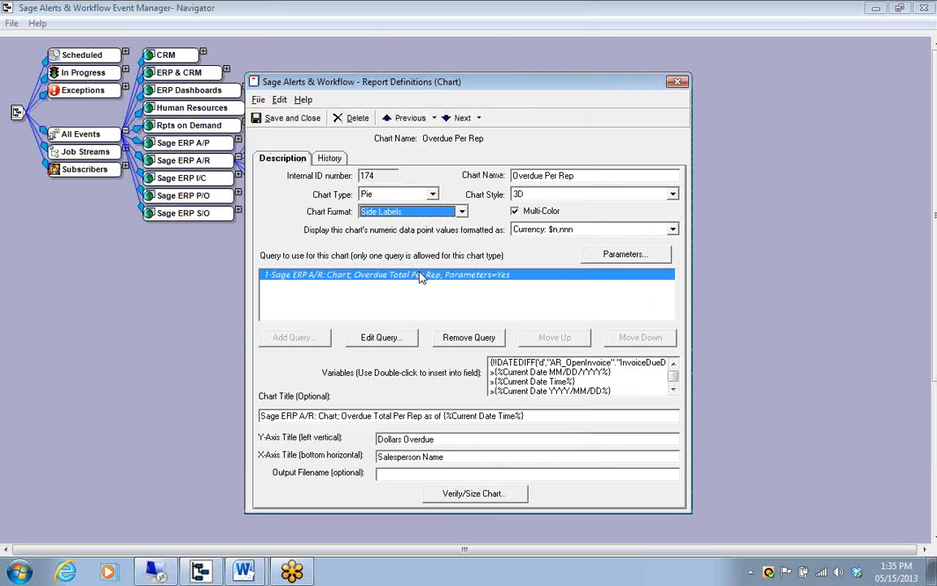
left_click(471, 494)
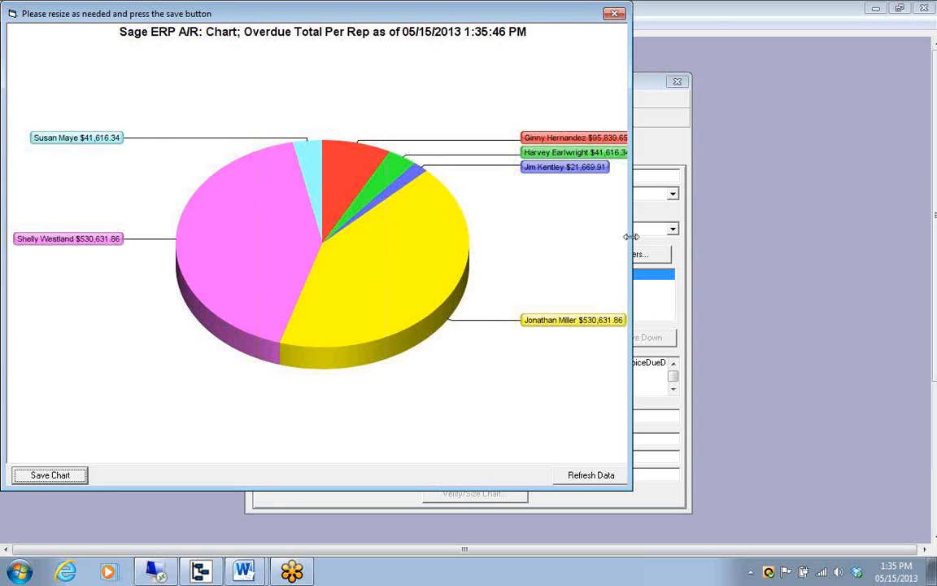
Widen the chart preview so the side labels fit, save the chart size, and save and close the chart definition
left_click_drag(632, 240, 709, 232)
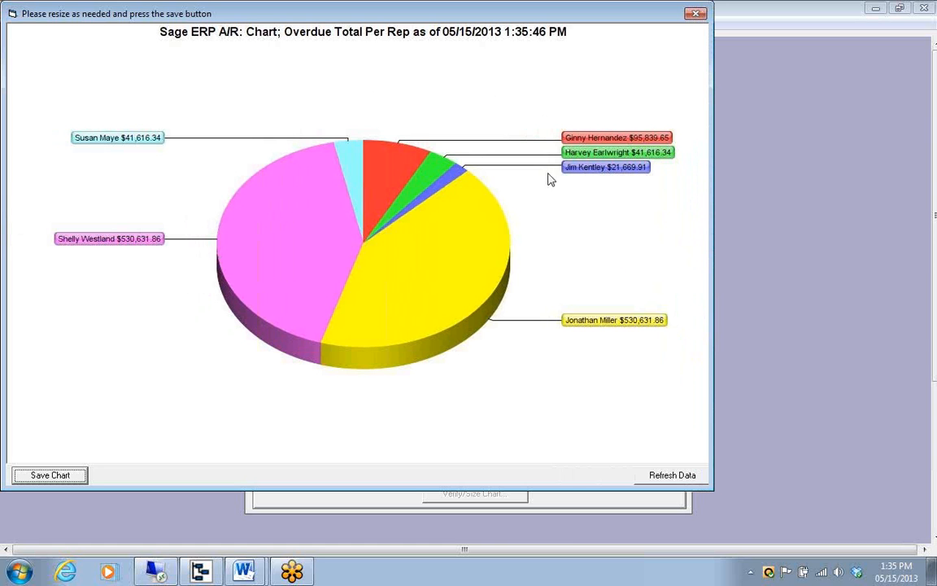
left_click(50, 475)
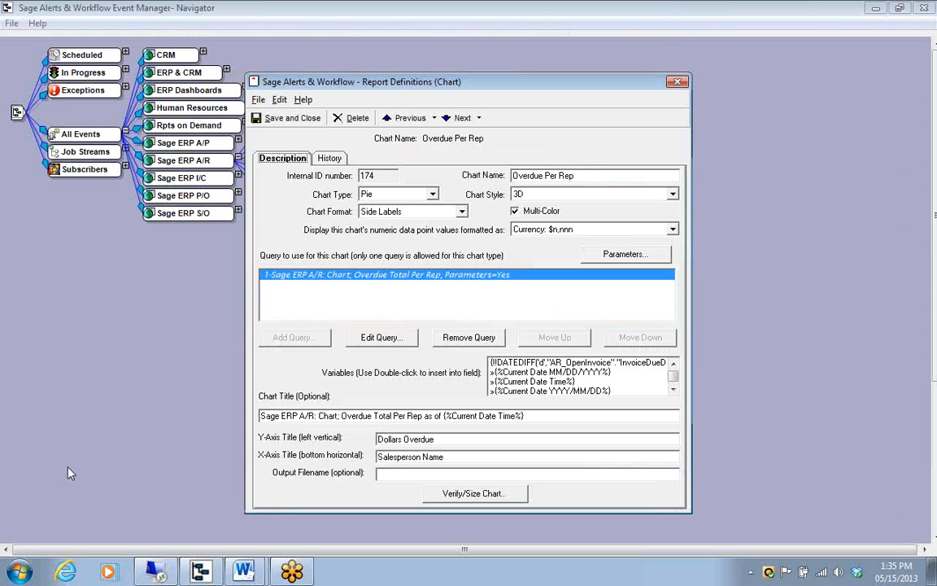
left_click(293, 118)
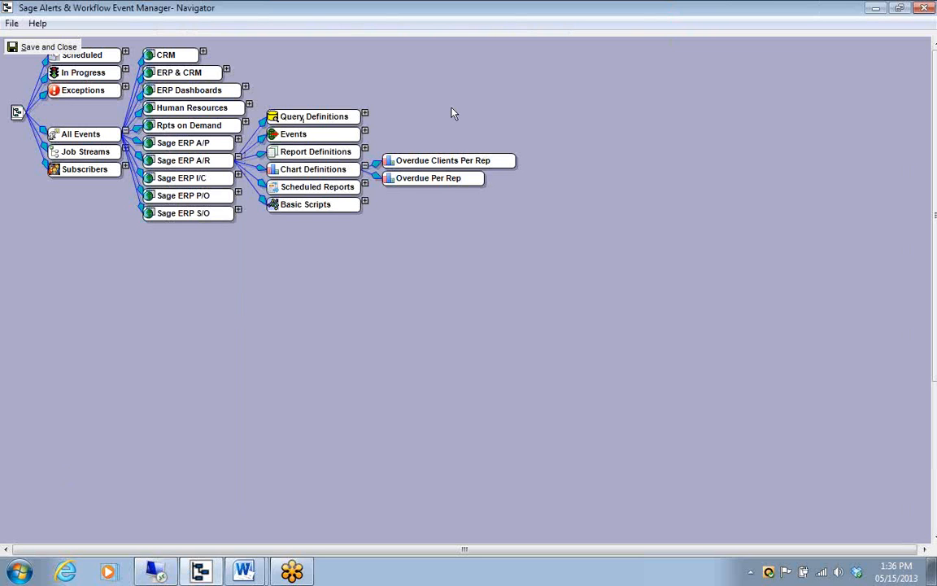
Expand the deliverables of the "Invoices; Overdue" event under Sage ERP A/R and open its "Overdue Per Rep" chart deliverable
left_click(365, 167)
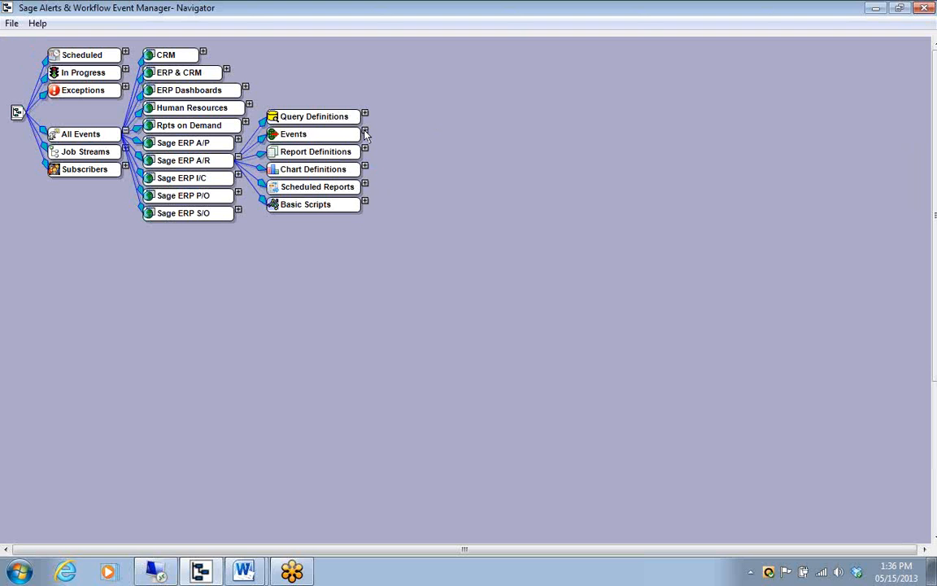
left_click(365, 131)
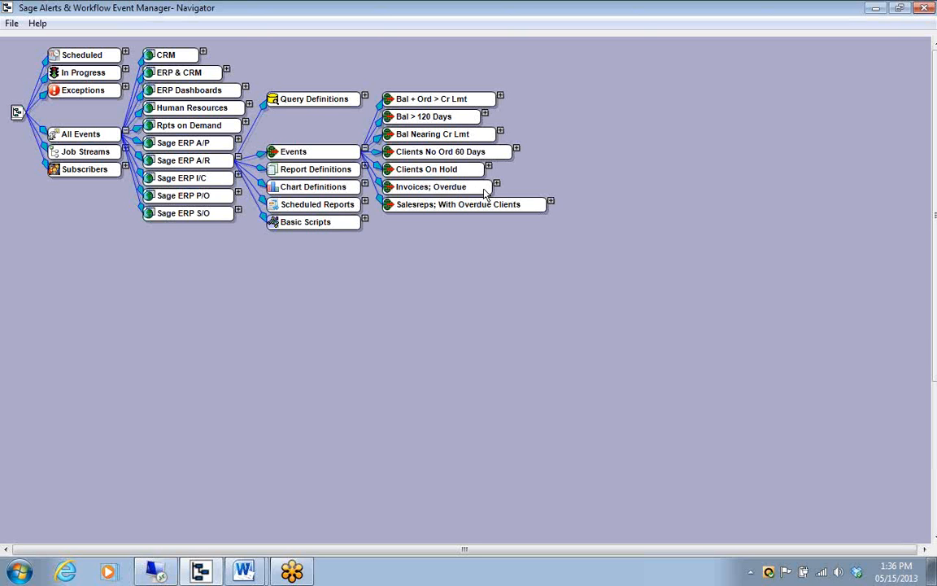
left_click(496, 184)
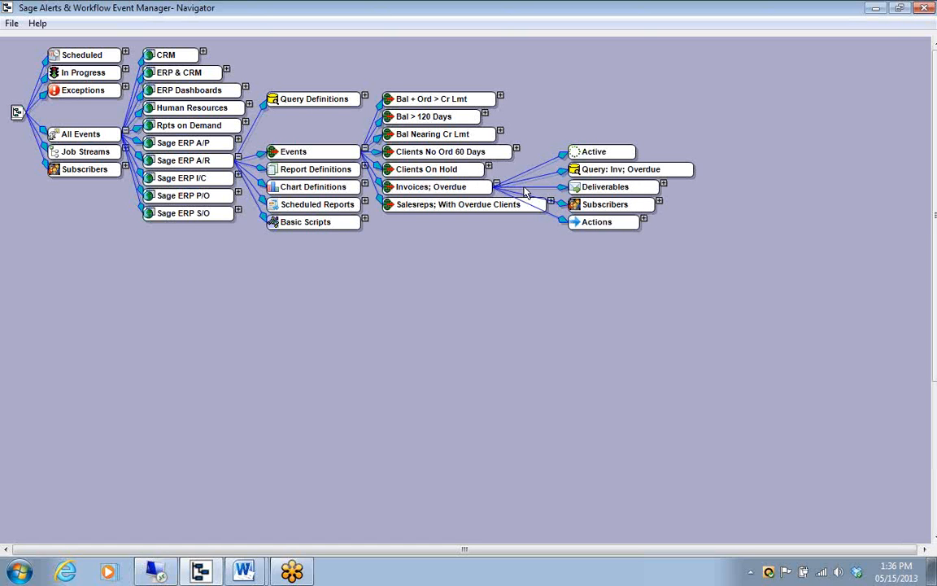
left_click(663, 184)
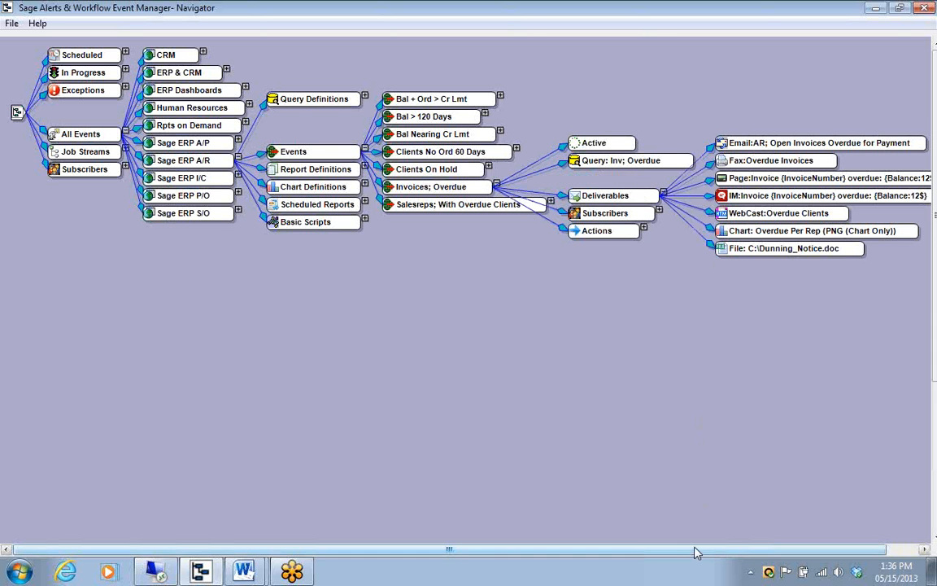
left_click_drag(697, 550, 729, 551)
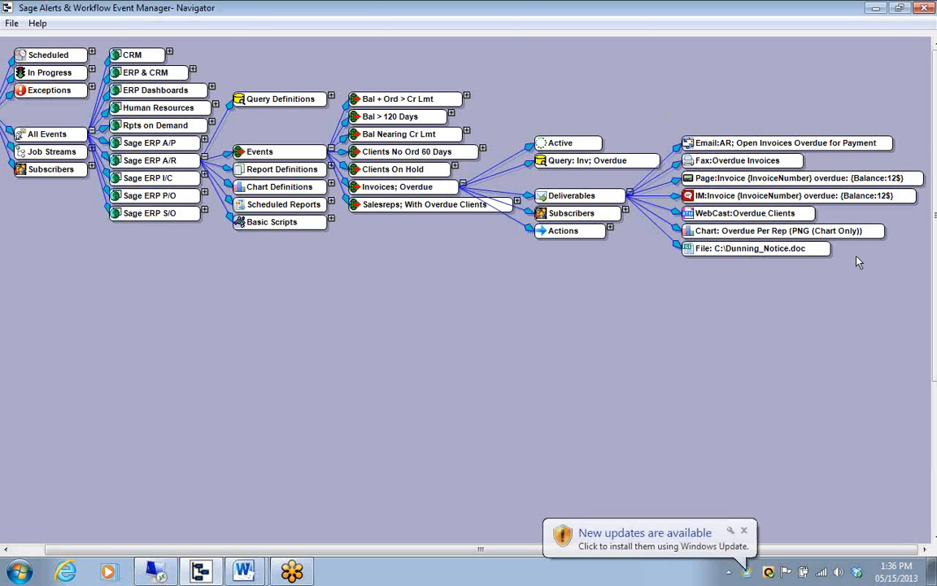
double_click(780, 233)
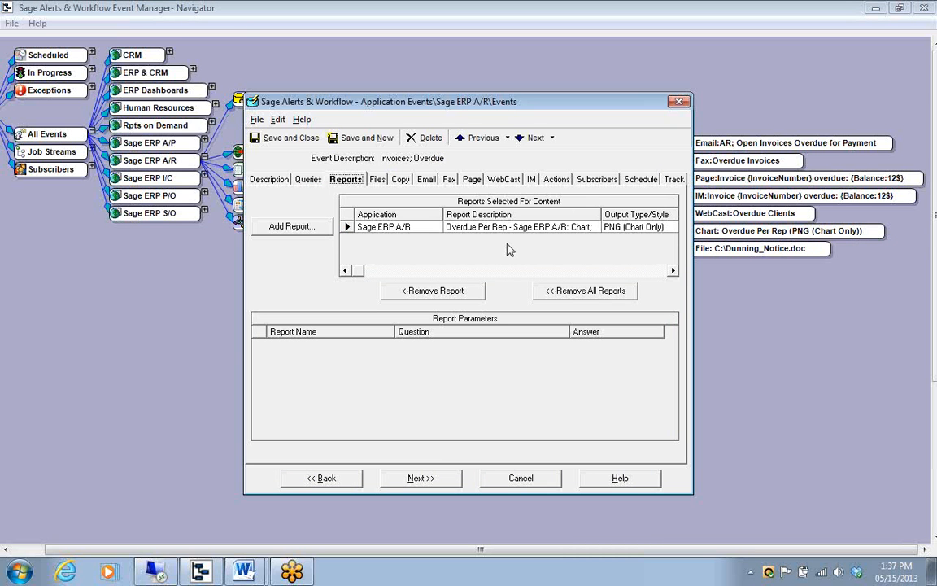
Remove all reports from the "Invoices; Overdue" event and add the "Overdue Per Rep" report to it again
left_click(550, 290)
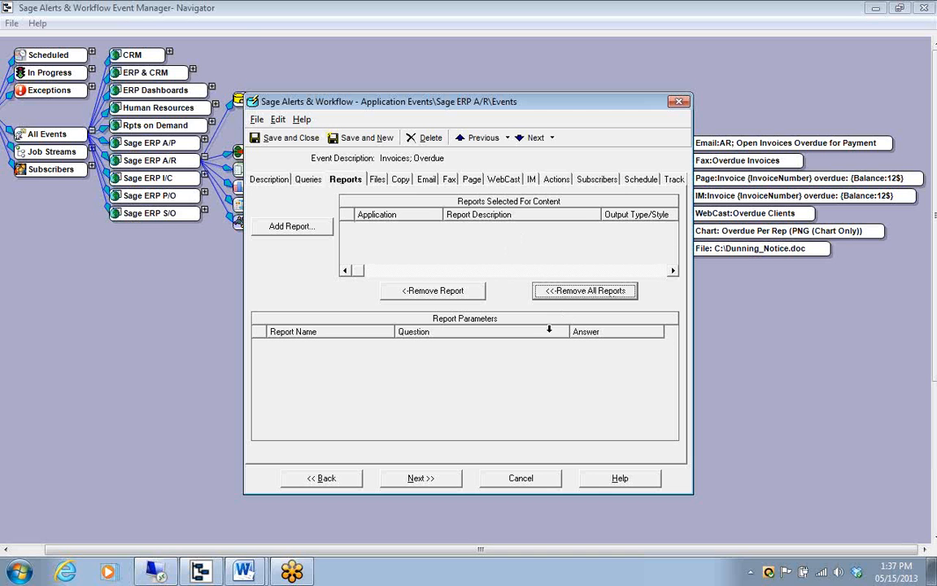
left_click(295, 228)
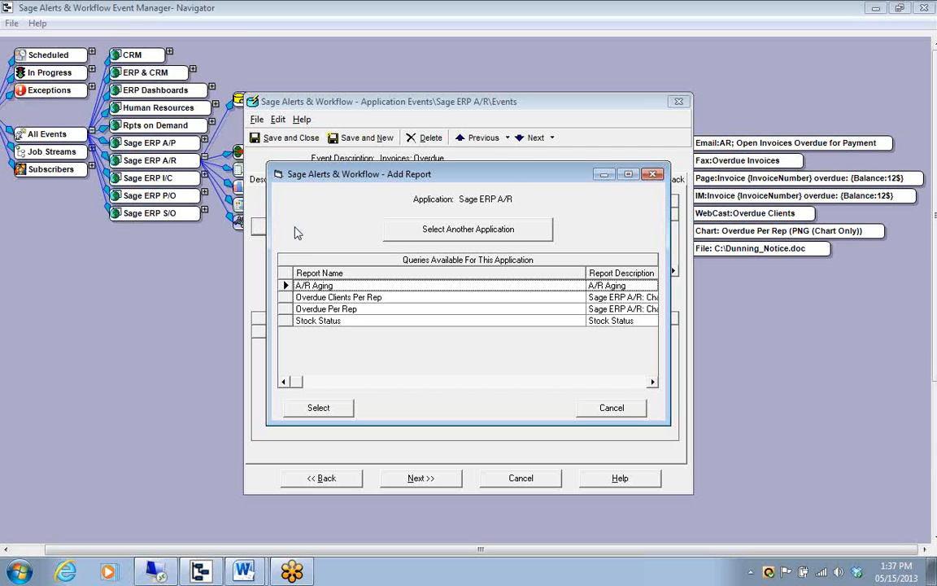
left_click(285, 284)
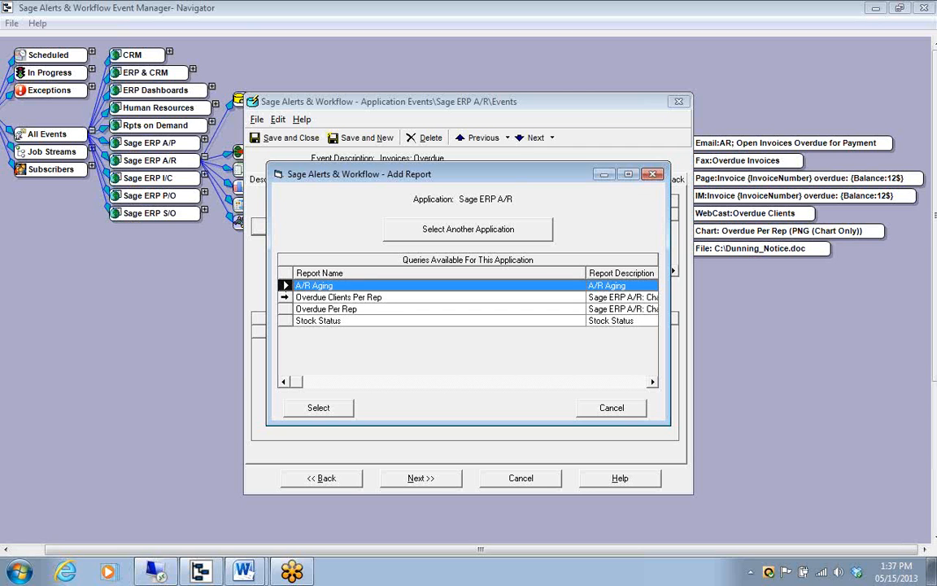
left_click(285, 310)
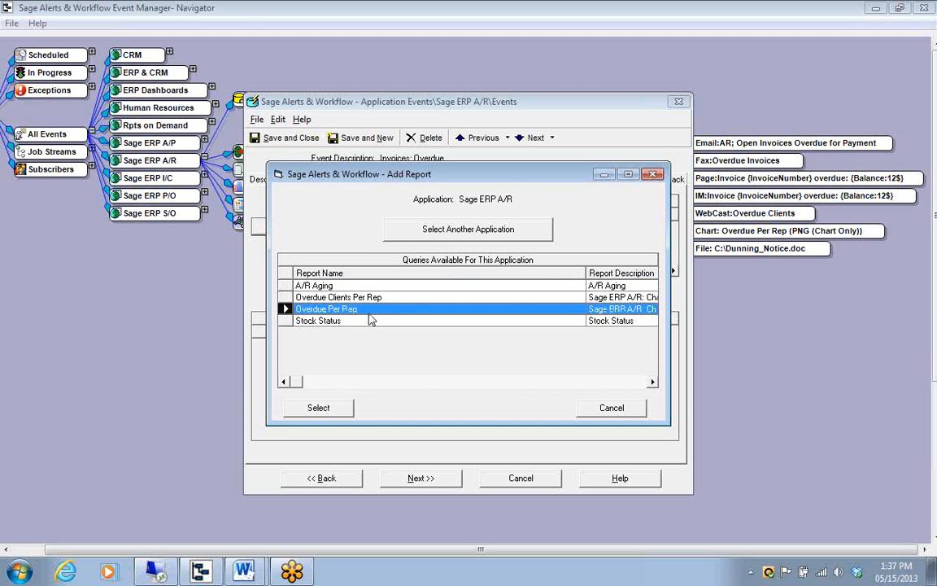
left_click(325, 411)
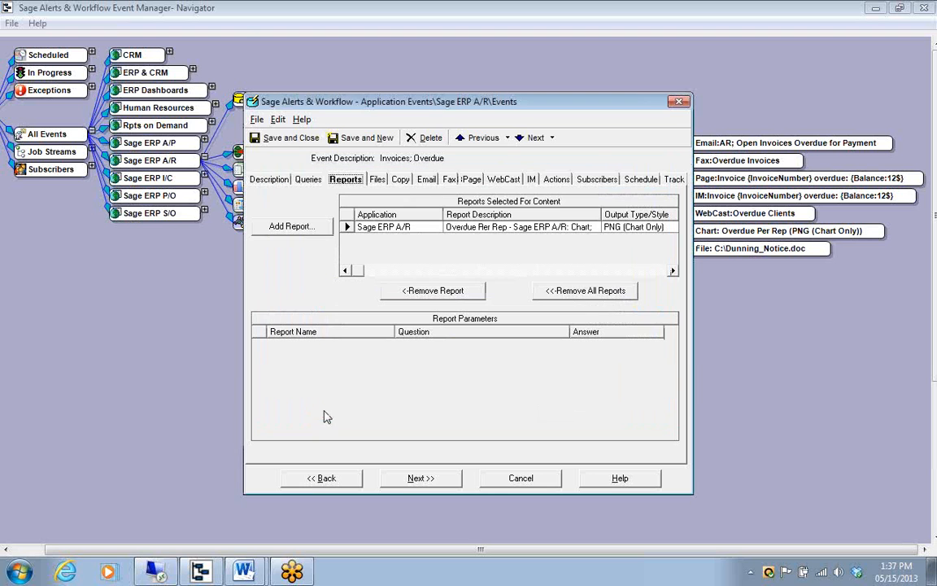
Examine the output type options for the "Overdue Per Rep" report and the event's email attachment settings, and close the event without saving
left_click(670, 227)
left_click(672, 228)
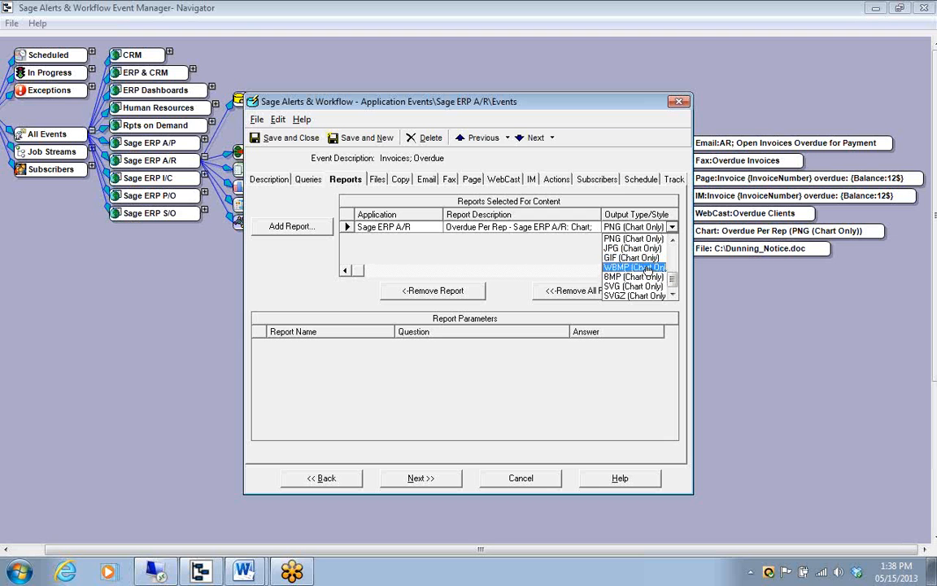
left_click(514, 301)
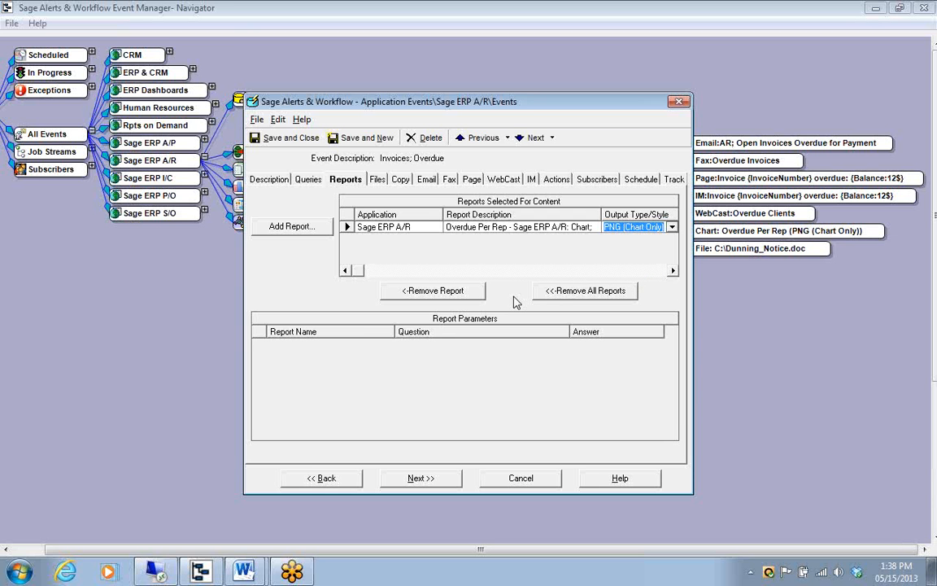
left_click(428, 180)
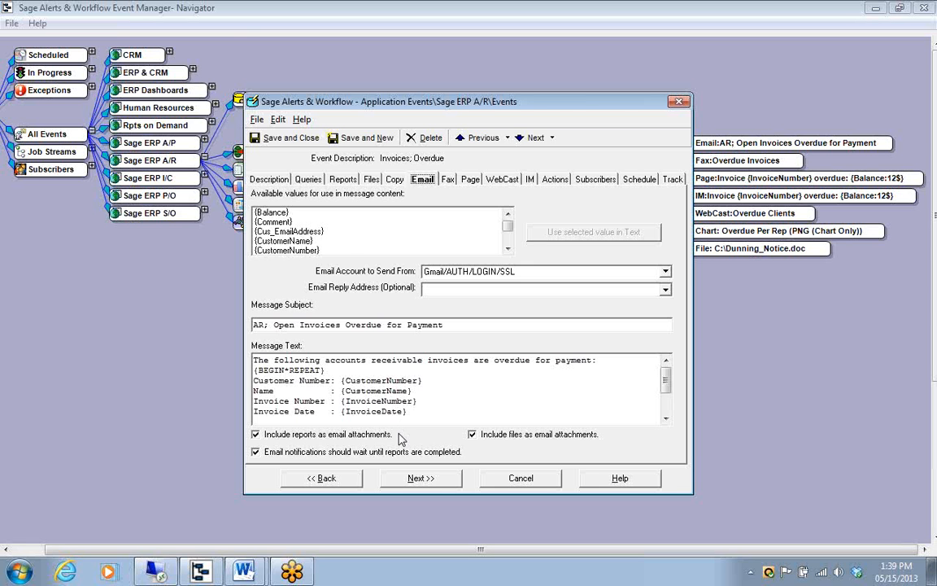
left_click(521, 478)
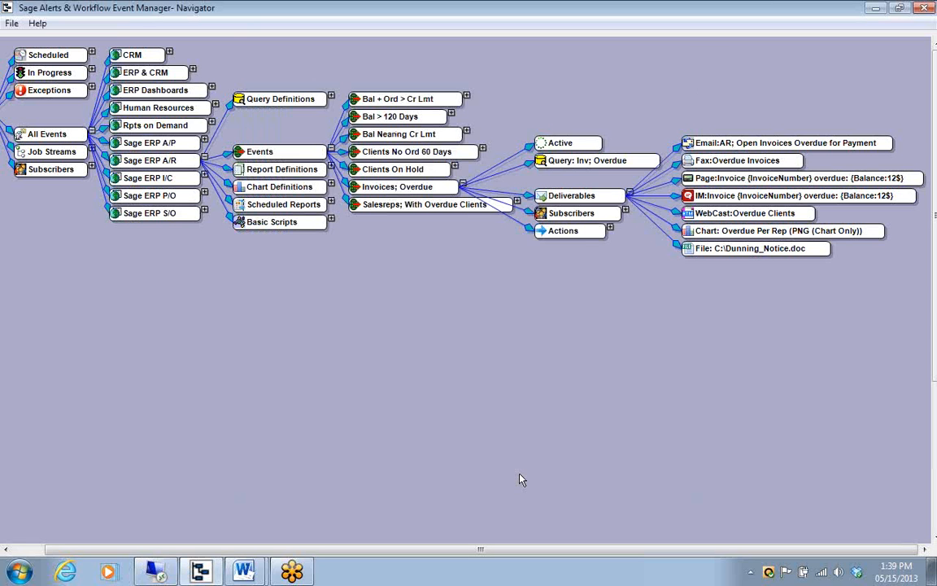